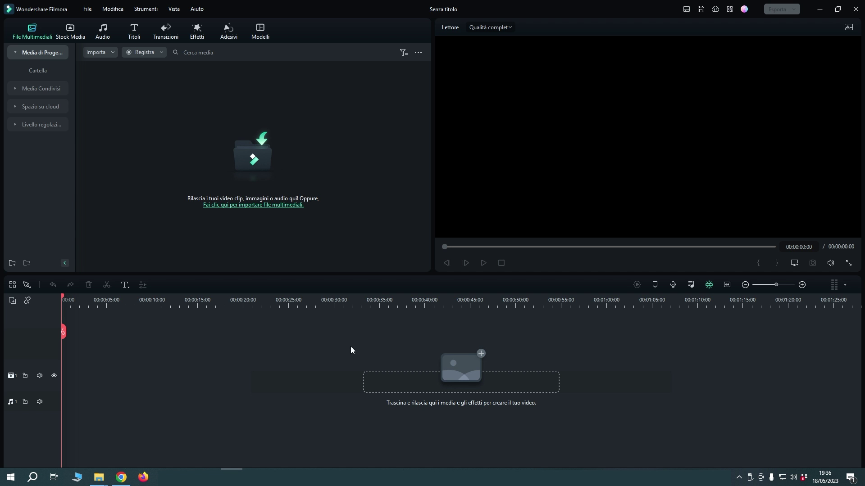
Place the stock sunset video on the first video track and the stock back massage video on the track above, both at the timeline start.
left_click(70, 29)
left_click_drag(231, 201, 189, 370)
scroll(237, 182, "down", 5)
left_click_drag(180, 176, 259, 358)
left_click_drag(596, 224, 308, 222)
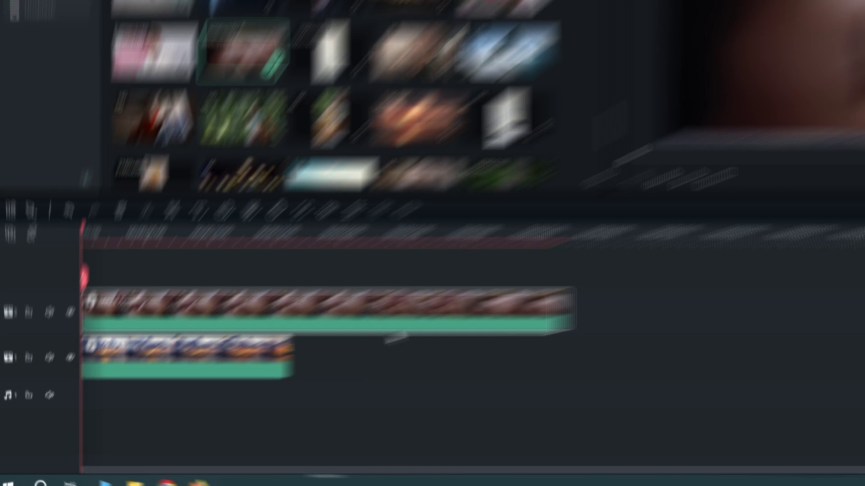
Enlarge the massage clip to 106.64% to fill the frame and trim its end to match the sunset clip's length.
double_click(281, 352)
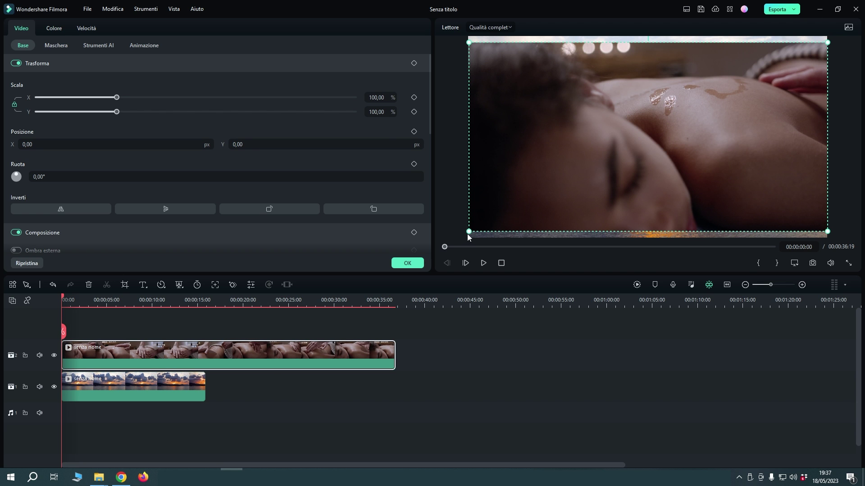
left_click_drag(828, 43, 837, 35)
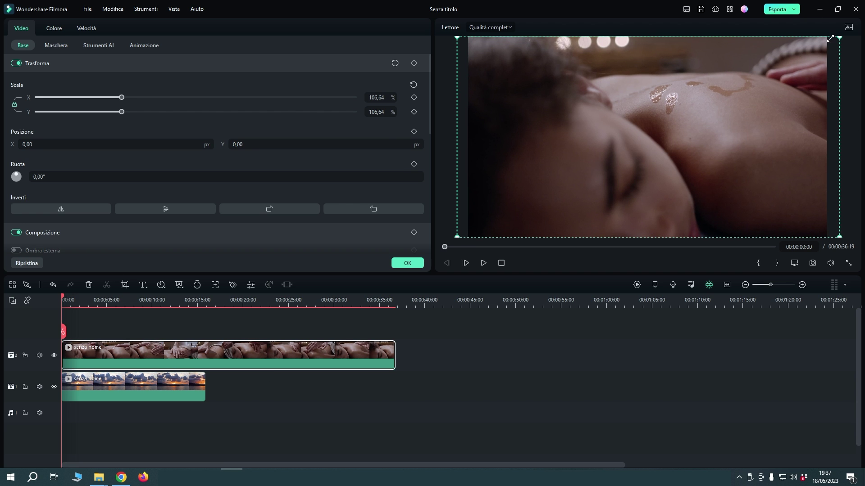
left_click(293, 395)
left_click_drag(395, 356, 206, 355)
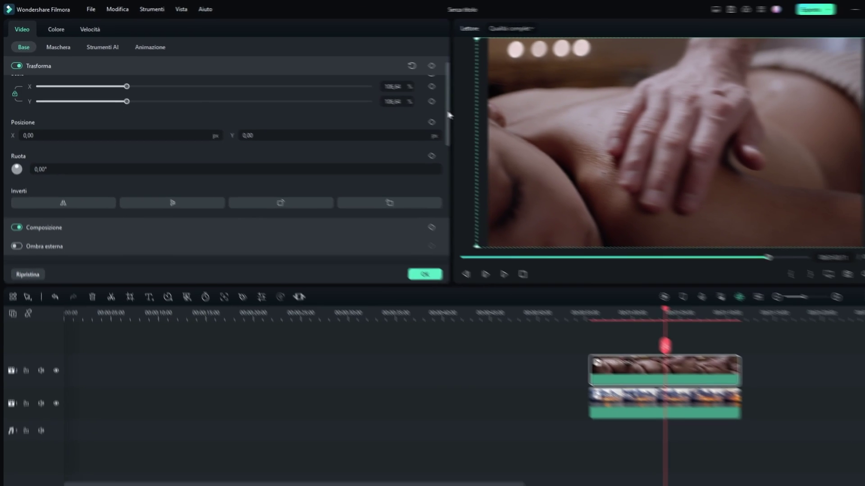
Expand the Composizione settings in the massage clip's basic video properties.
scroll(705, 197, "down", 5)
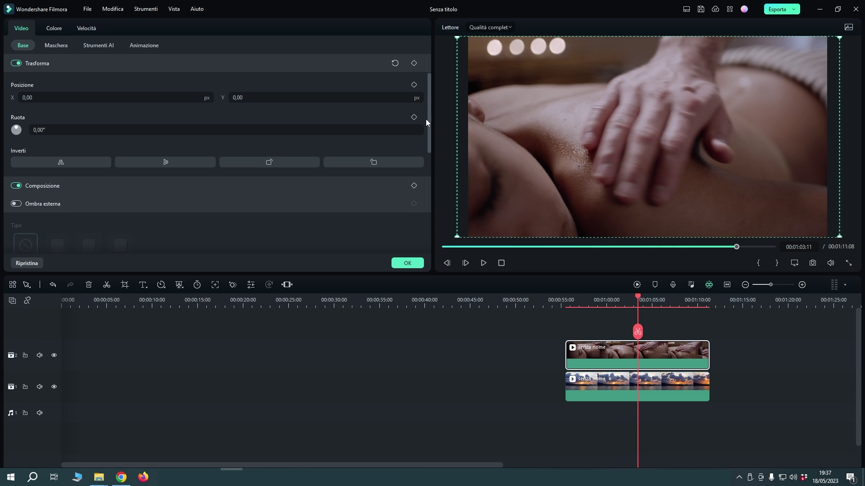
scroll(420, 162, "down", 3)
scroll(417, 187, "up", 4)
left_click(25, 215)
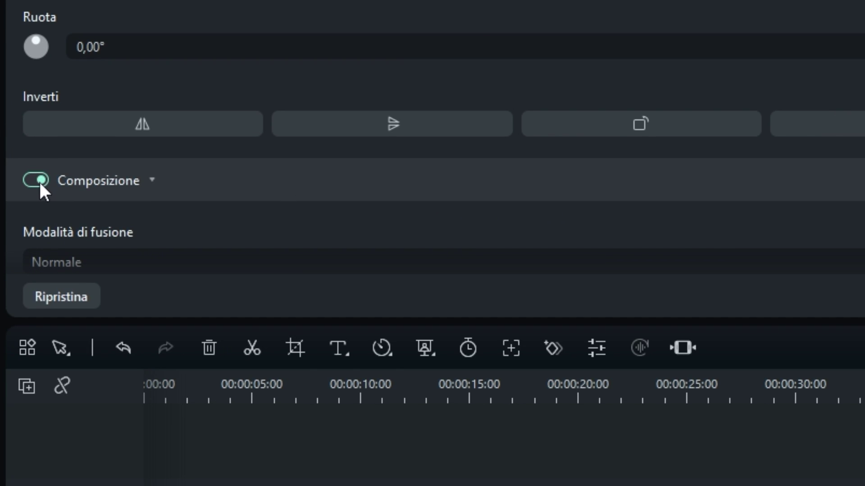
scroll(371, 188, "down", 3)
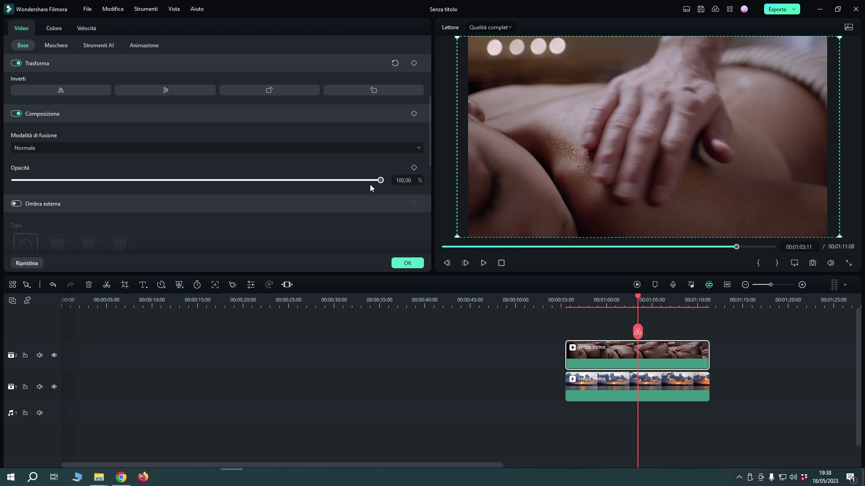
Lower the massage clip's opacity to 50,80% and play the overlay with the sunset.
left_click_drag(380, 181, 137, 187)
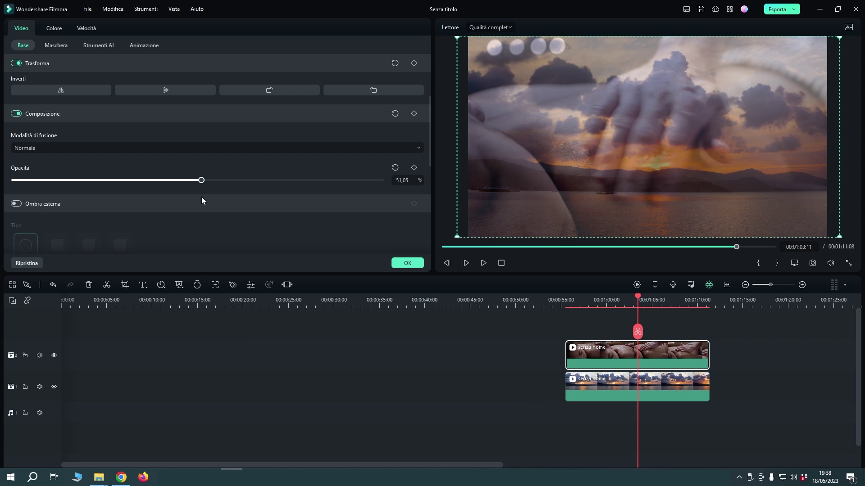
left_click_drag(201, 200, 201, 199)
left_click(579, 303)
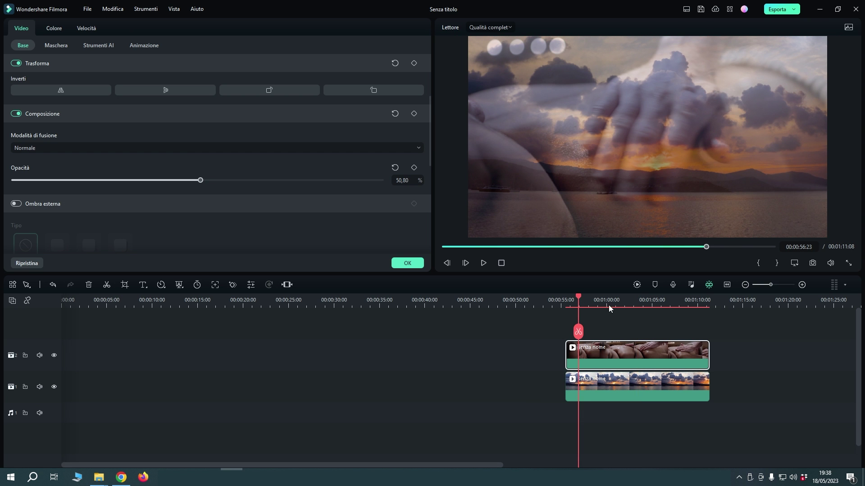
key("space")
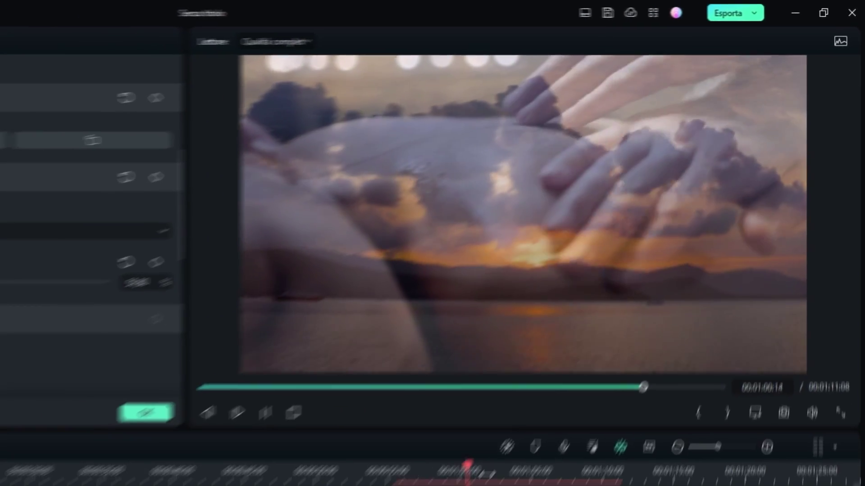
Restore the massage clip's opacity to 100% and add an opacity keyframe near the clip's start.
left_click(581, 301)
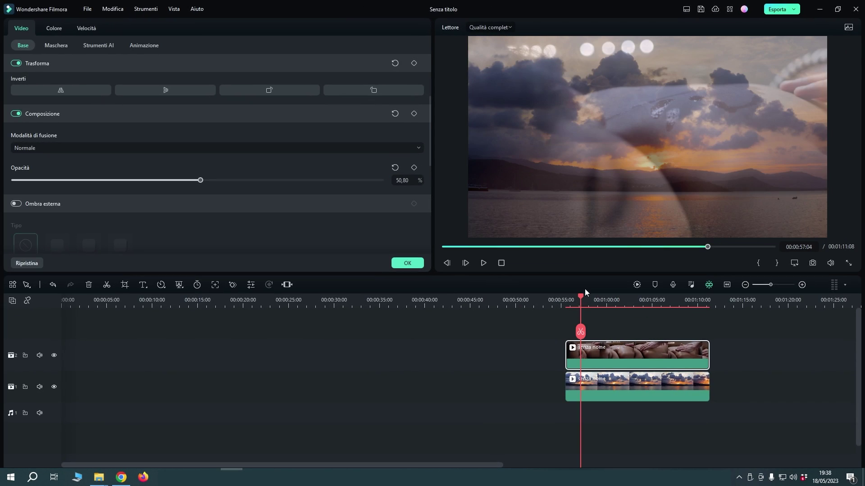
left_click(413, 168)
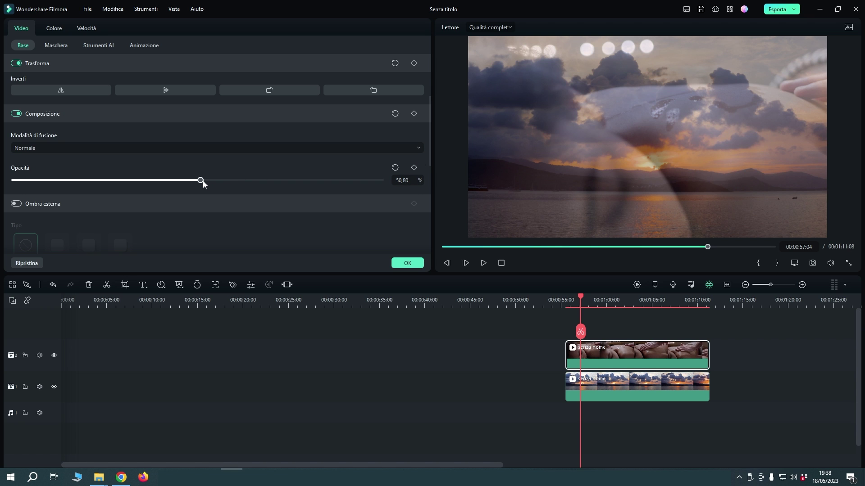
left_click_drag(202, 183, 423, 204)
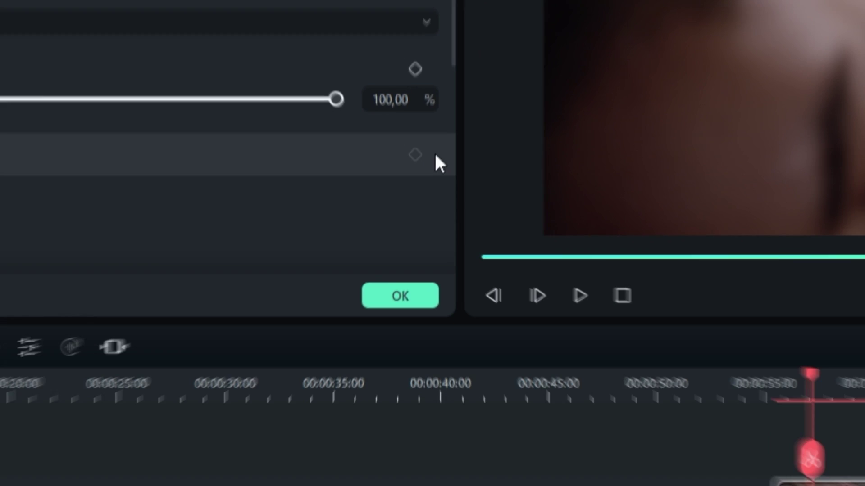
left_click(780, 385)
left_click_drag(779, 385, 824, 386)
left_click(416, 67)
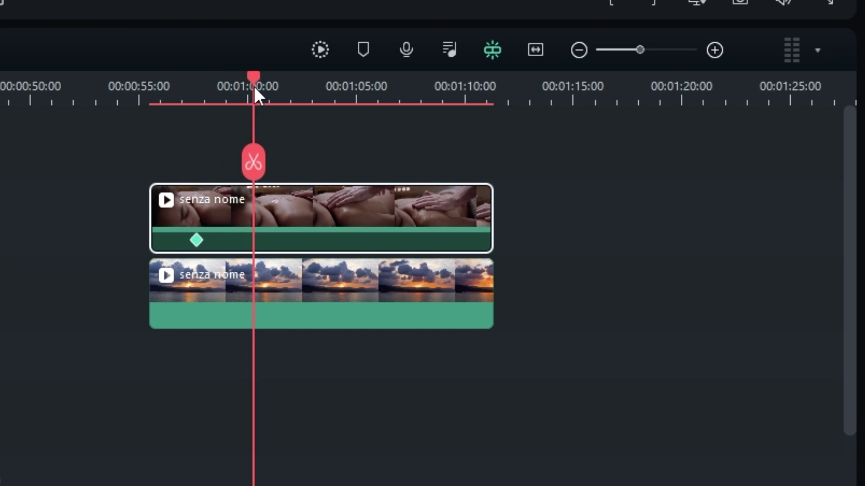
Set the massage clip's opacity to 50,92% at 00:01:00:08 as a second keyframe and play the fade from the first keyframe.
left_click_drag(252, 92, 254, 86)
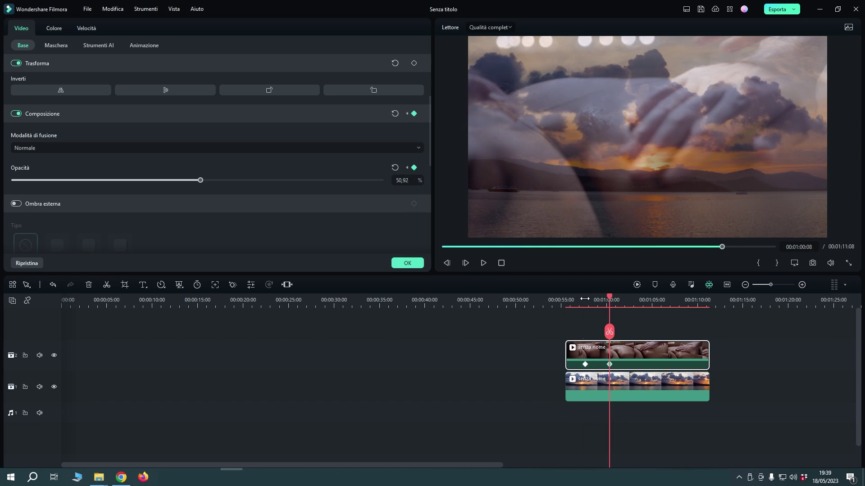
left_click(586, 364)
key("space")
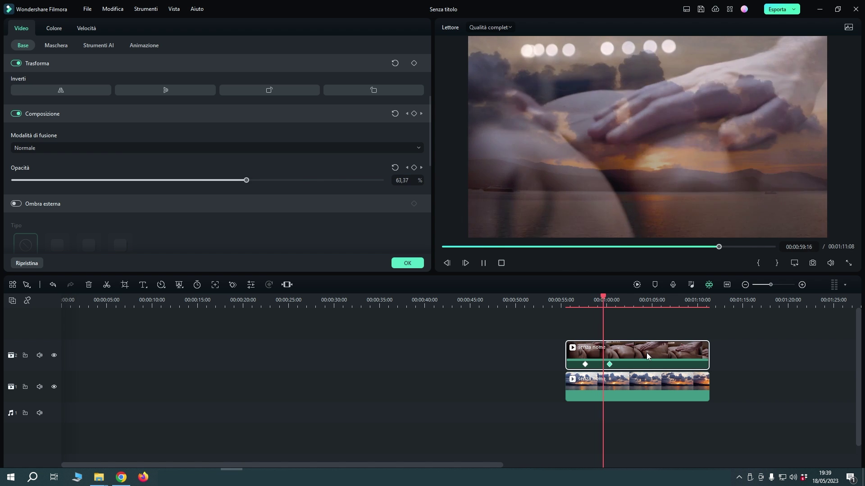
Keyframe the massage clip's opacity at 50,92% at 00:01:03:09, 74,66% at about 00:01:05, and 0% at 00:01:07:09.
left_click(414, 168)
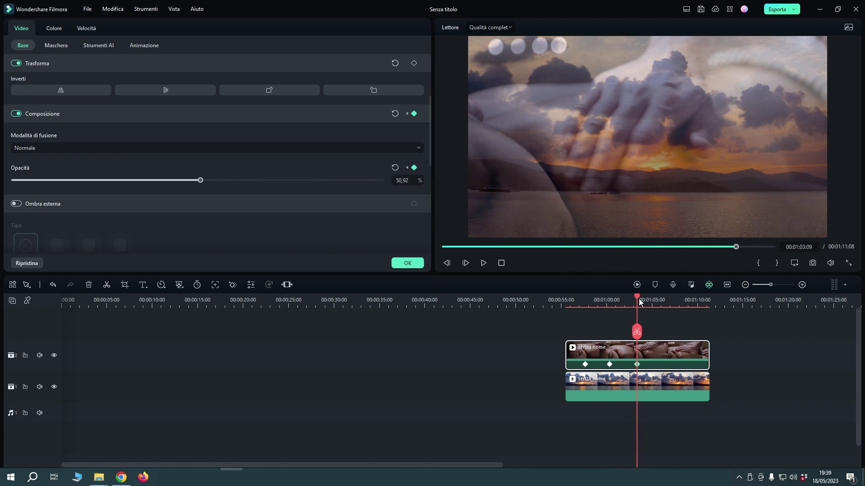
left_click_drag(637, 297, 653, 298)
left_click_drag(201, 180, 289, 189)
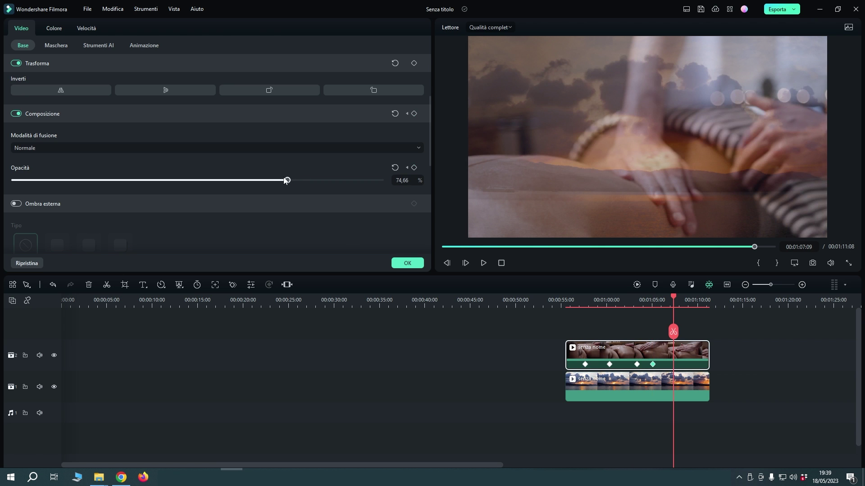
left_click_drag(287, 180, 14, 185)
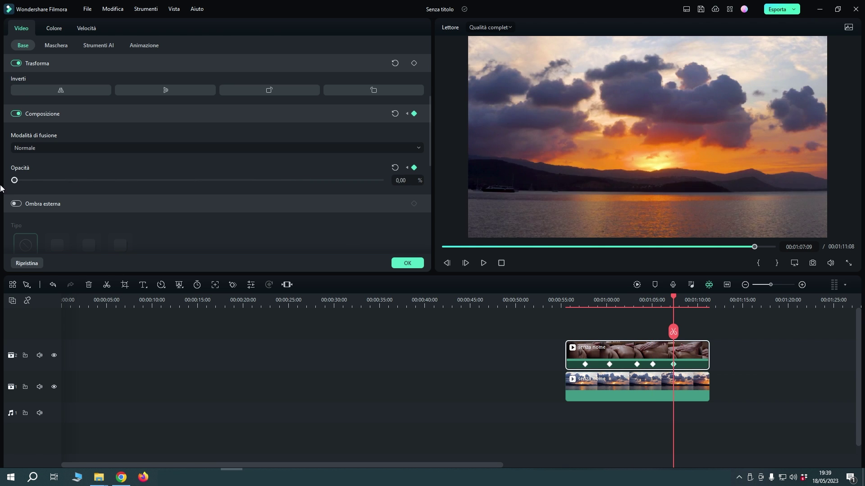
Play the overlapping clips from 00:00:56:13 to review the opacity animation.
left_click(575, 301)
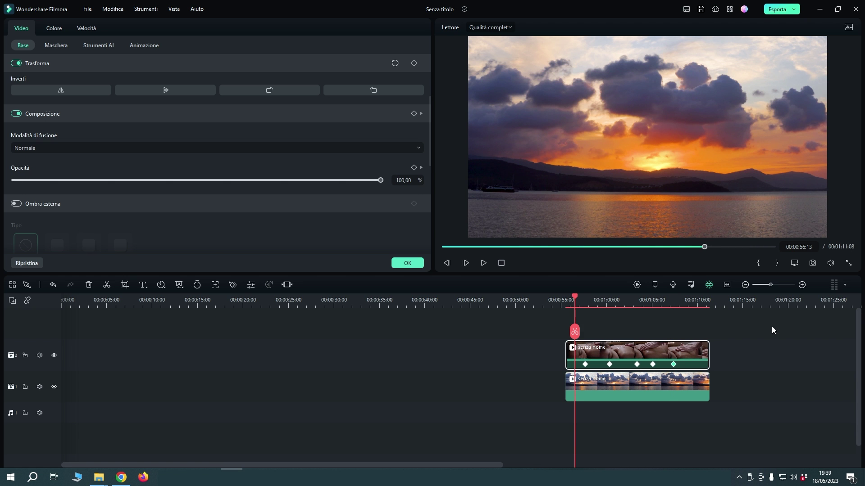
key("space")
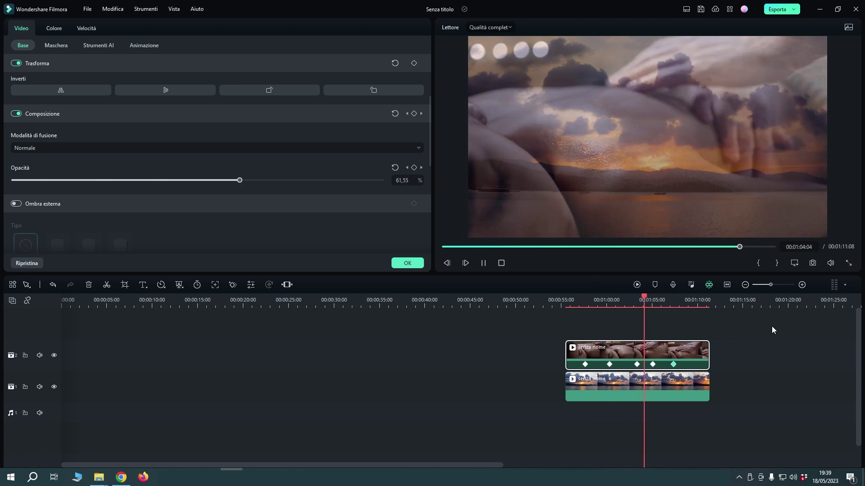
key("space")
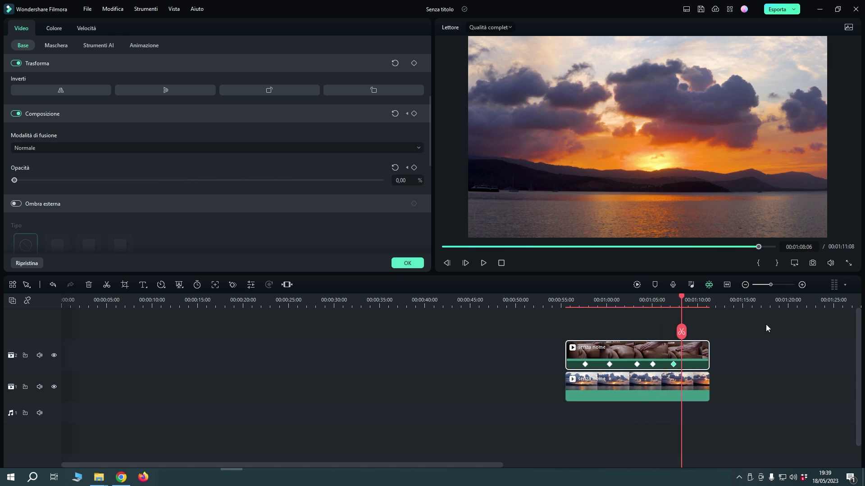
Return to the start of the overlapping clips and change the massage clip's blend mode to Scurisci.
left_click(569, 303)
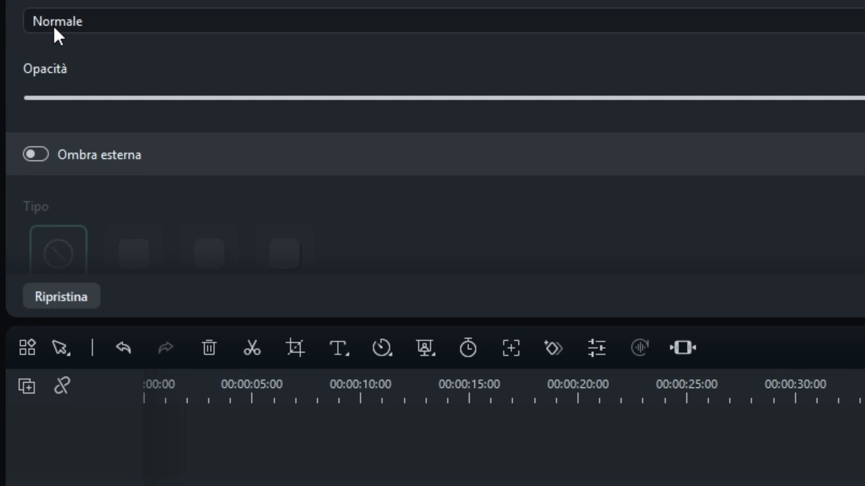
left_click(185, 27)
scroll(193, 158, "down", 3)
scroll(193, 158, "up", 3)
left_click(160, 64)
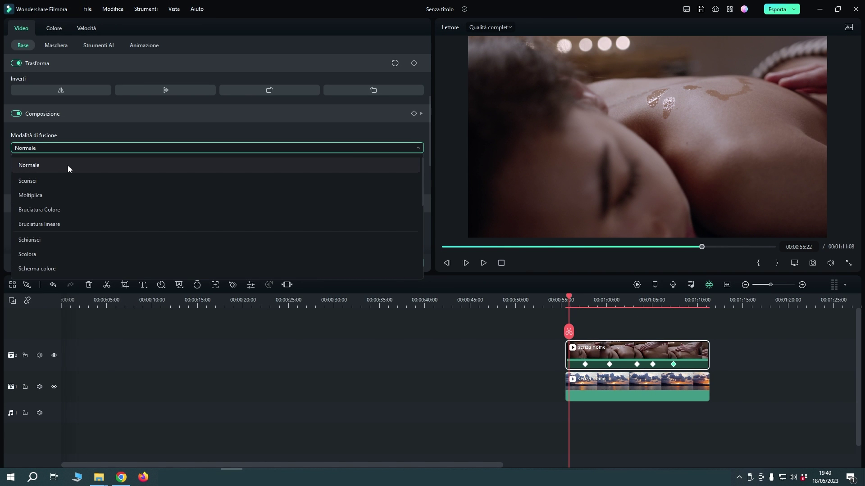
left_click(55, 180)
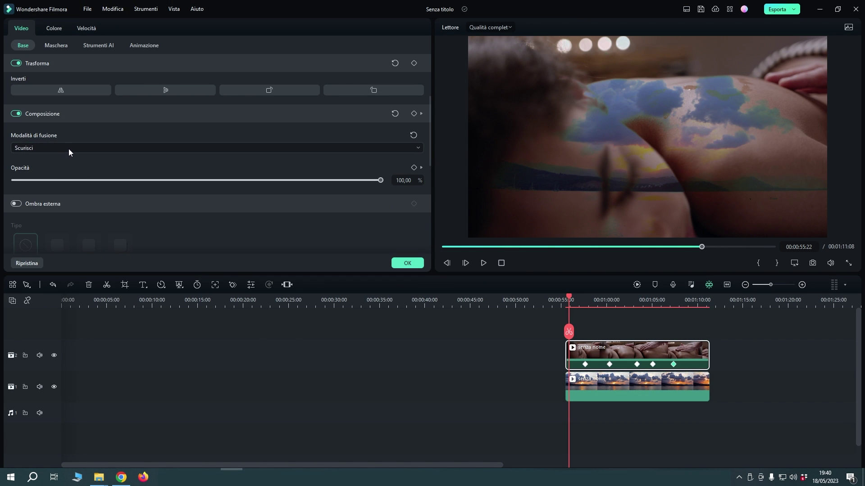
Try the Moltiplica and Bruciatura Colore blend modes on the massage clip.
left_click(69, 149)
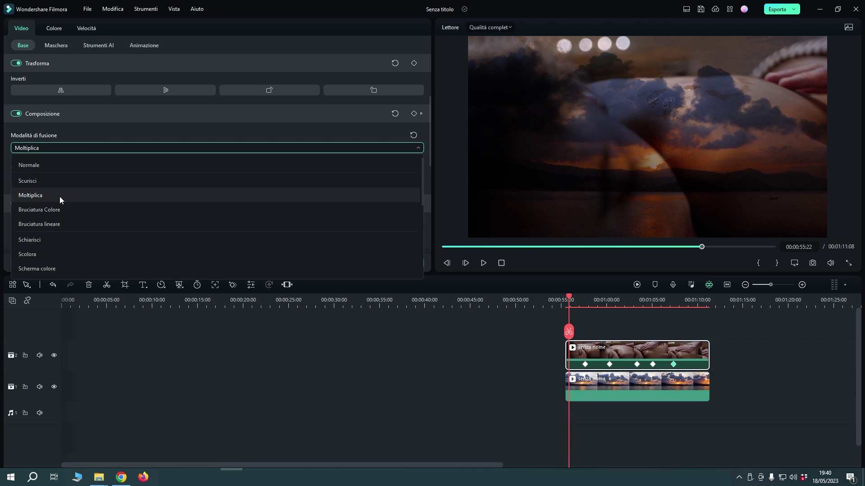
left_click(59, 196)
left_click(66, 148)
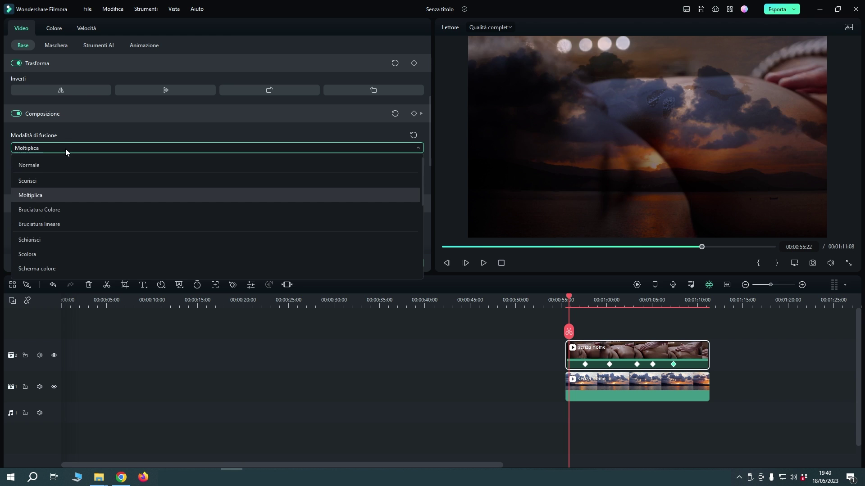
left_click(55, 212)
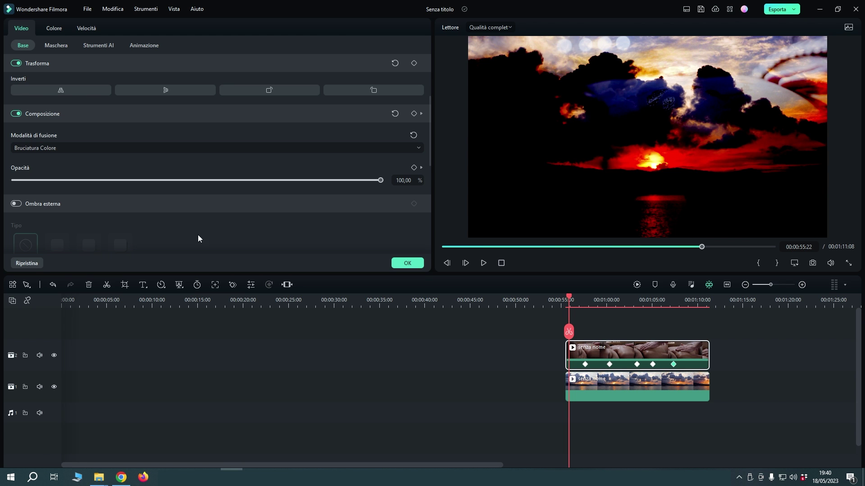
Move the playhead to 00:00:56:07 and switch the massage clip's blend mode to Bruciatura lineare.
left_click(575, 303)
left_click(572, 304)
left_click(77, 148)
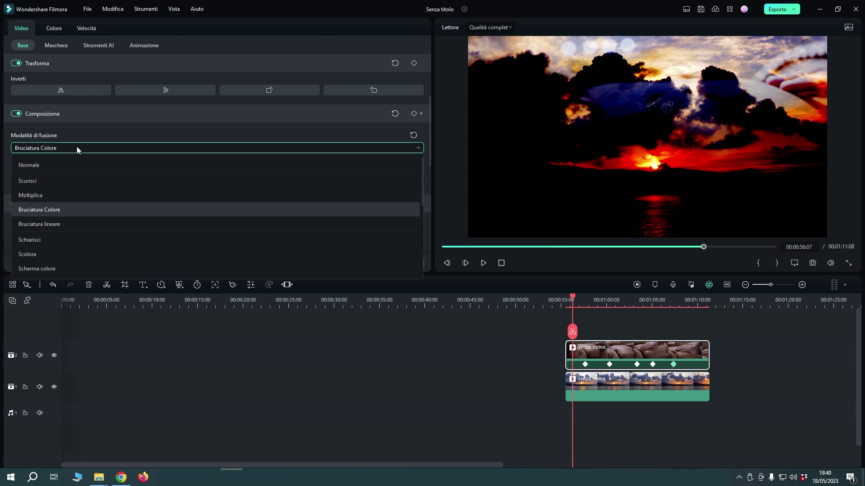
left_click(69, 224)
Try the Scolora blend mode on the massage clip, set it to Schermatura lineare, and preview the blended playback.
left_click(88, 149)
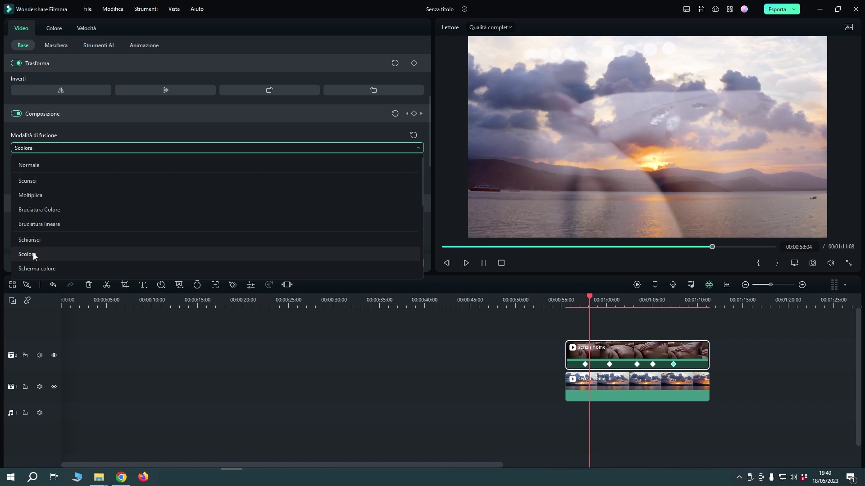
scroll(34, 253, "down", 1)
left_click(34, 253)
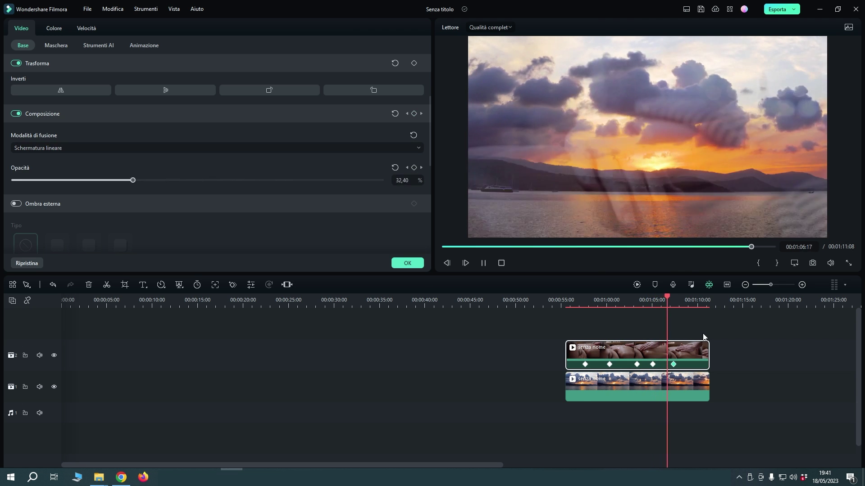
key("space")
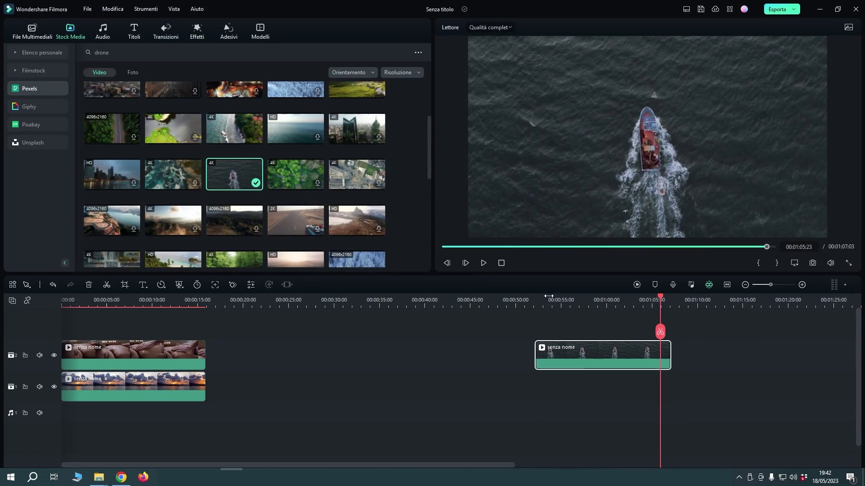
Add the numbered Simple Callout Titles design with three content lines from the Callout titles, placing it above the drone boat clip.
left_click(549, 297)
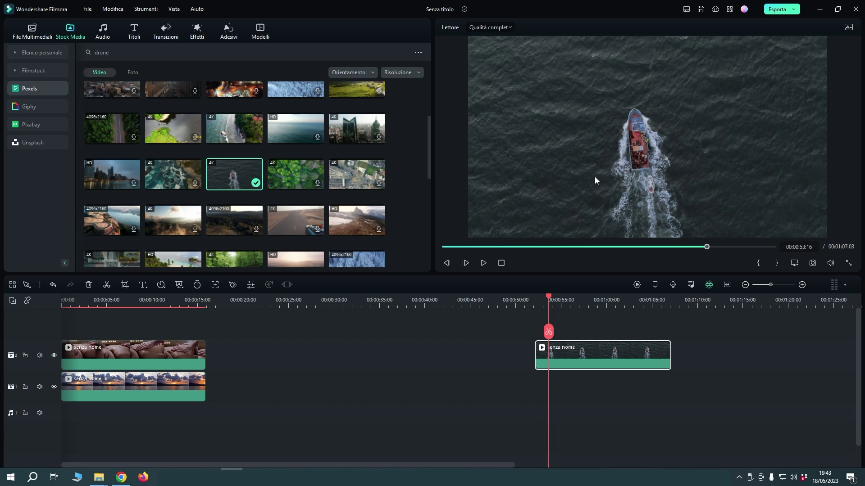
left_click(134, 28)
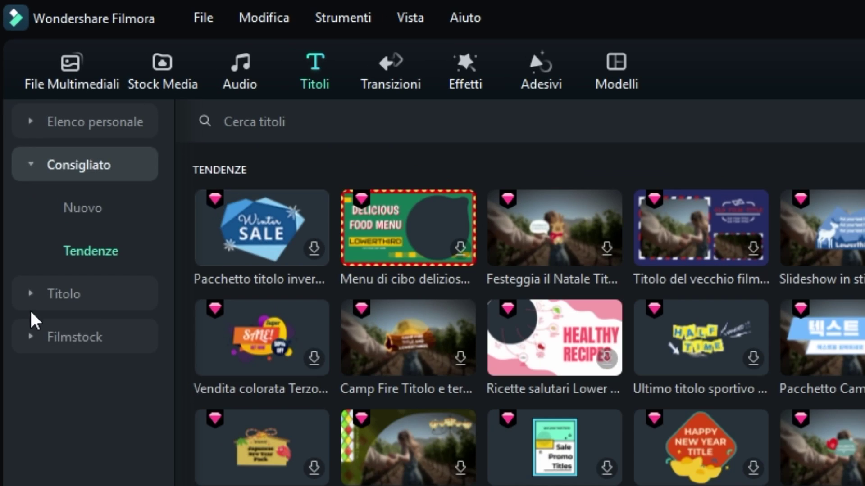
left_click(16, 129)
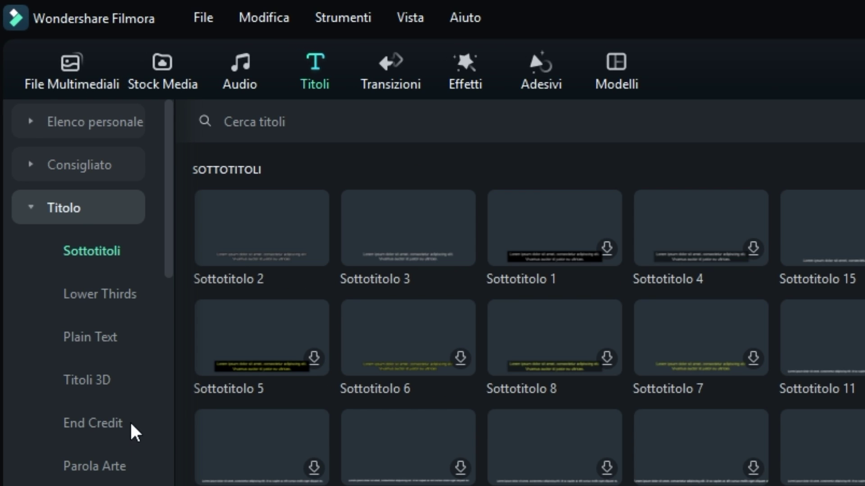
scroll(652, 371, "down", 10)
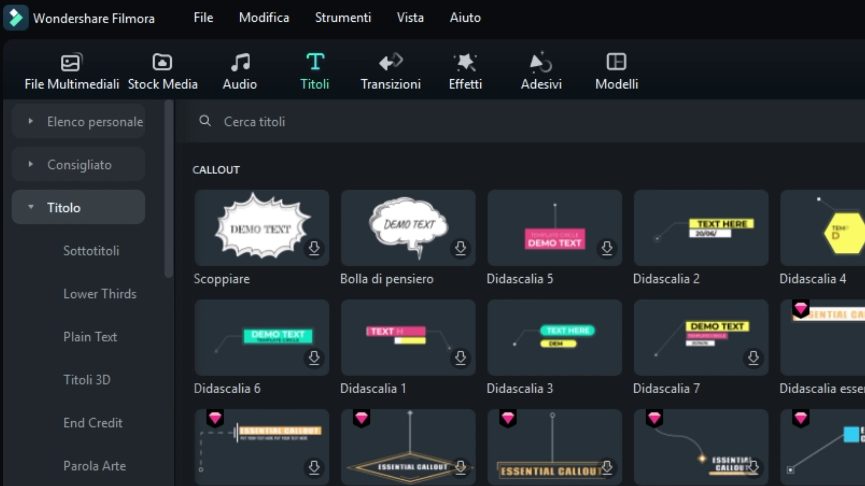
scroll(652, 371, "down", 5)
scroll(529, 318, "down", 3)
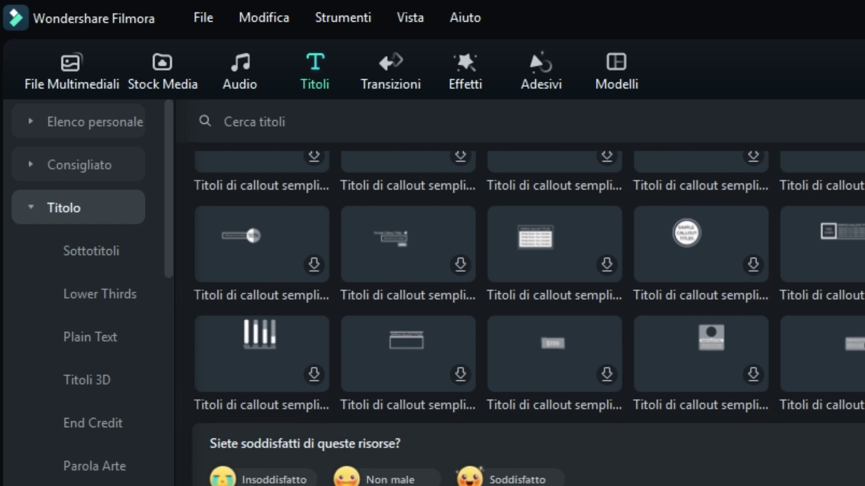
scroll(528, 318, "down", 5)
scroll(529, 318, "up", 9)
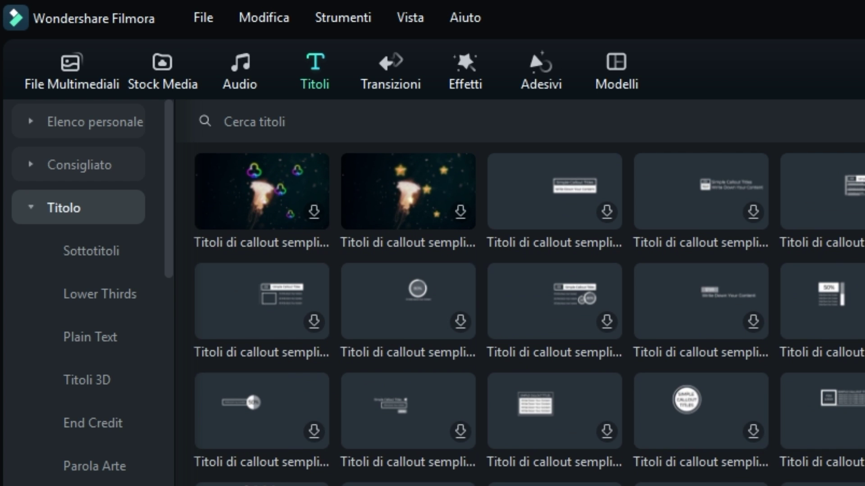
scroll(528, 318, "up", 3)
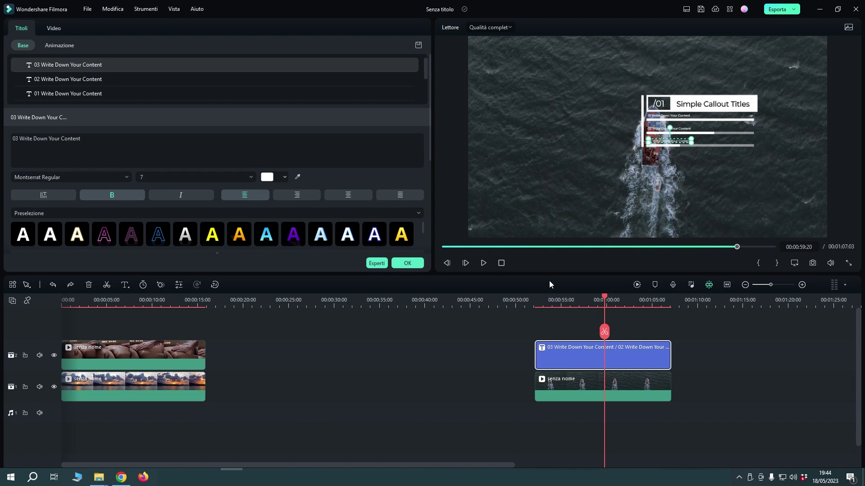
left_click(463, 222)
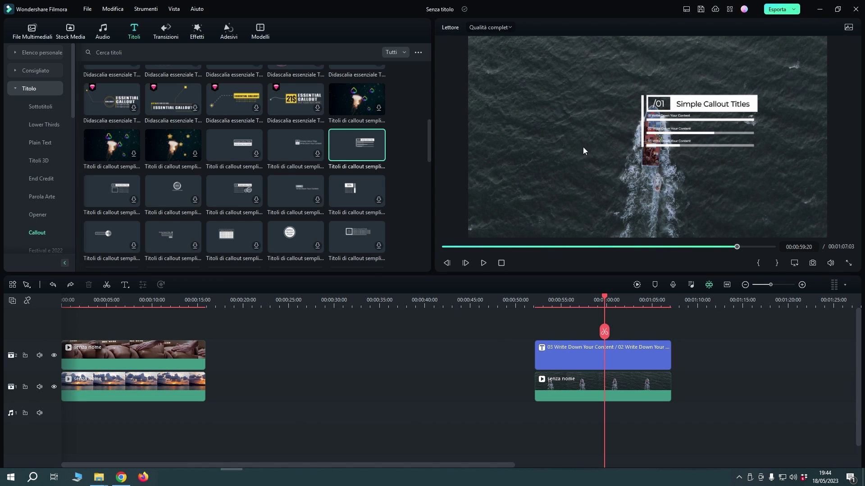
Move the callout title in the preview to sit beside the boat, and return the playhead to the clip's start.
left_click(661, 113)
mouse_move(693, 103)
left_mouse_down()
mouse_move(710, 97)
mouse_move(699, 100)
left_mouse_up()
key("Up")
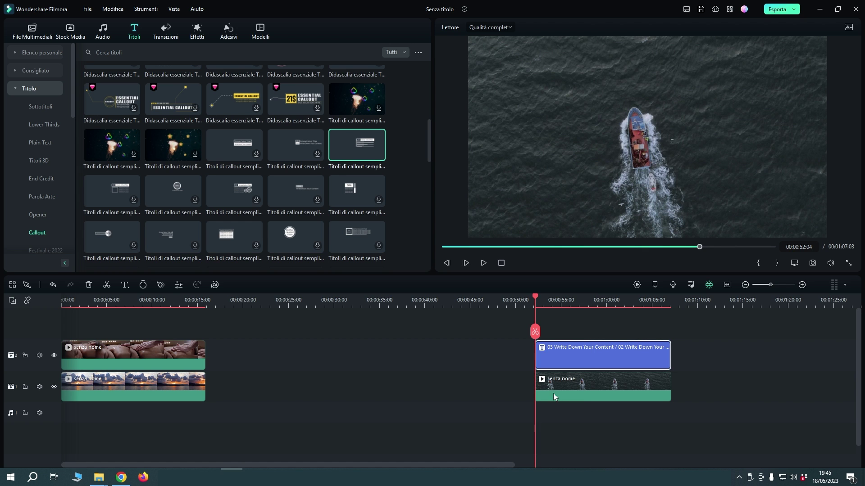
Open the boat clip's AI video tools and enable motion tracking (Monitoraggio di Movimento).
double_click(577, 383)
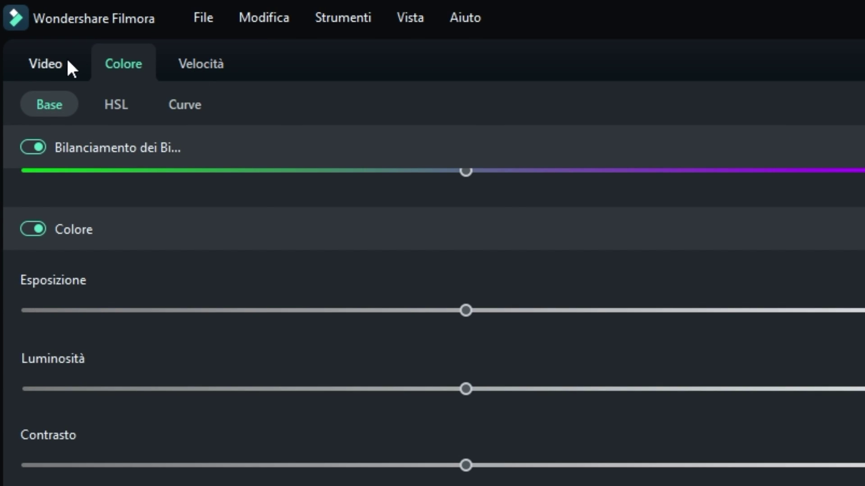
left_click(65, 68)
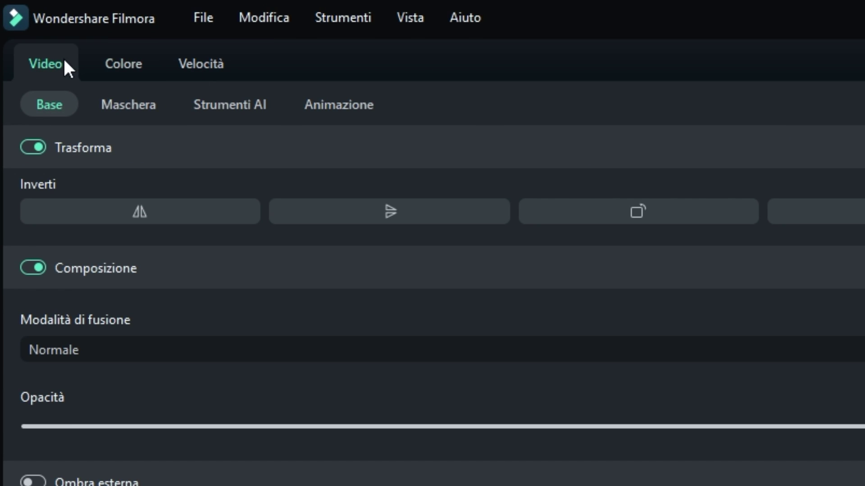
left_click(232, 106)
scroll(432, 316, "down", 2)
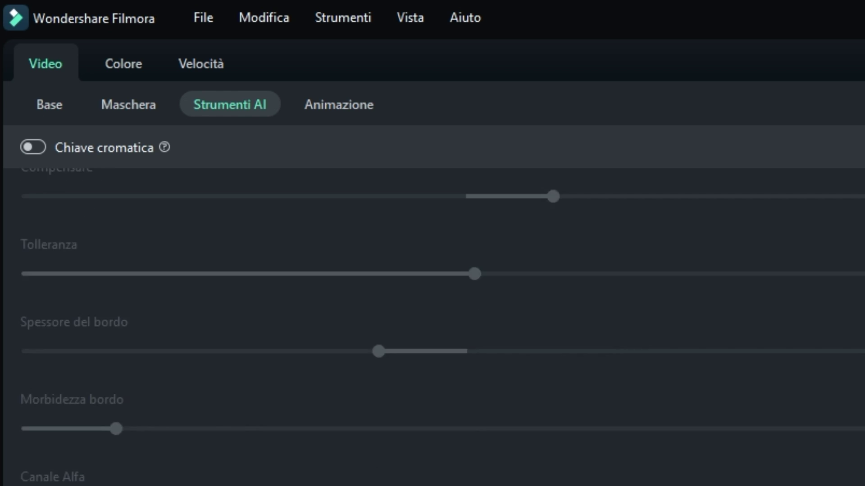
scroll(17, 280, "down", 5)
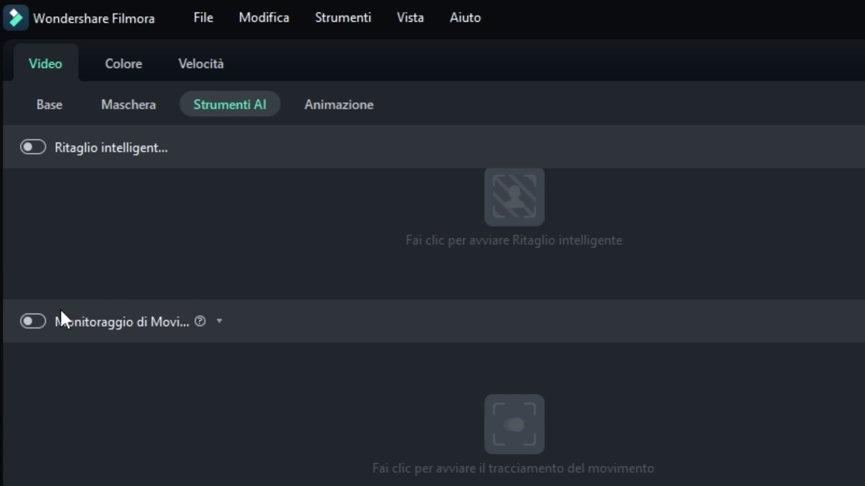
left_click(39, 320)
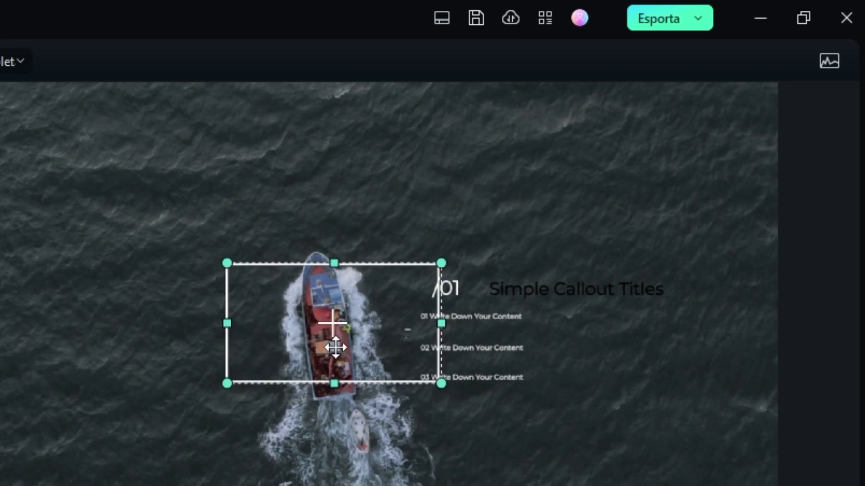
Fit the tracking box around the whole boat and start the motion tracking.
mouse_move(702, 150)
left_mouse_down()
mouse_move(709, 154)
mouse_move(697, 138)
left_mouse_up()
left_click_drag(321, 315, 332, 360)
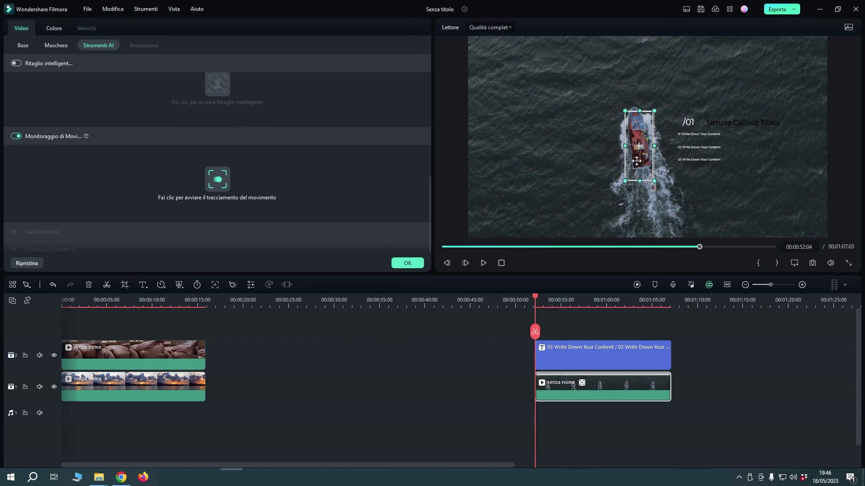
left_click_drag(636, 160, 635, 152)
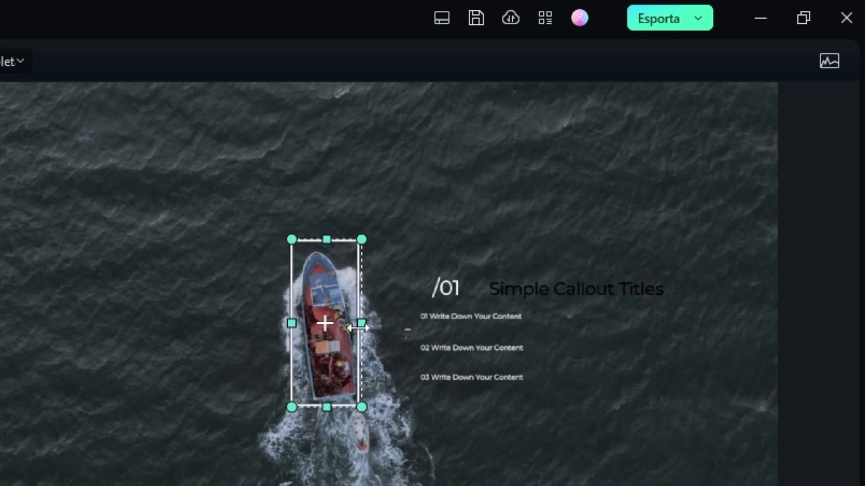
left_click_drag(358, 328, 381, 319)
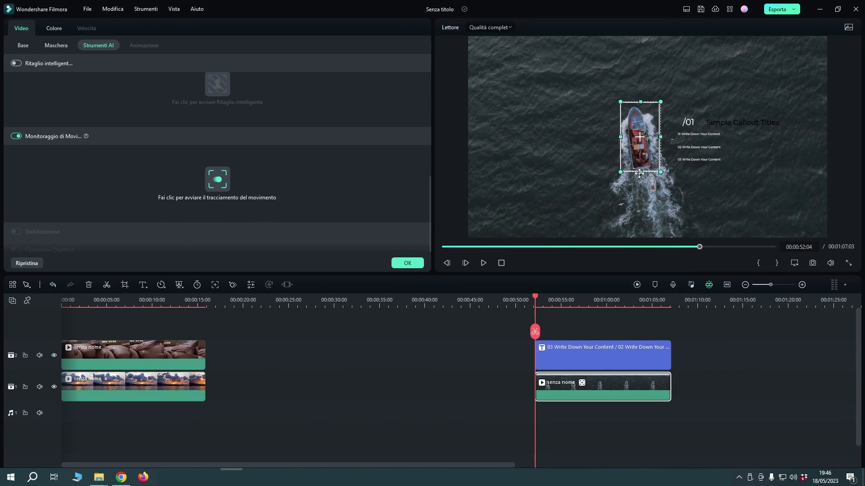
left_click_drag(640, 173, 640, 175)
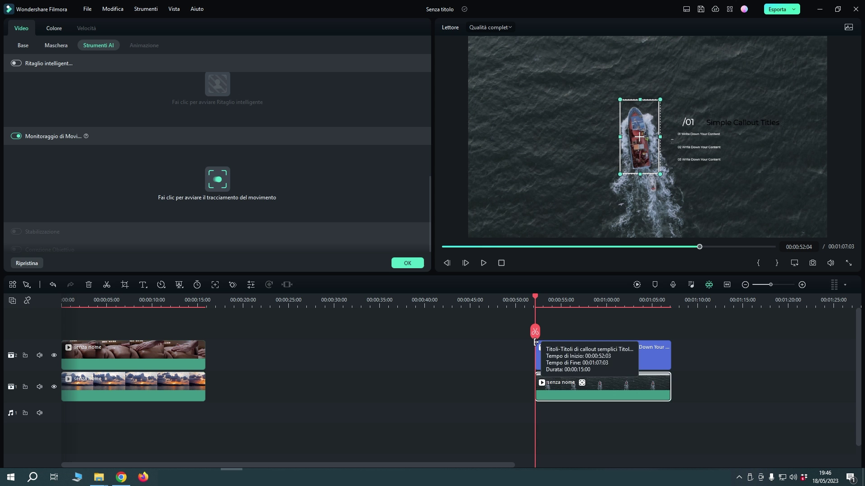
left_click(219, 182)
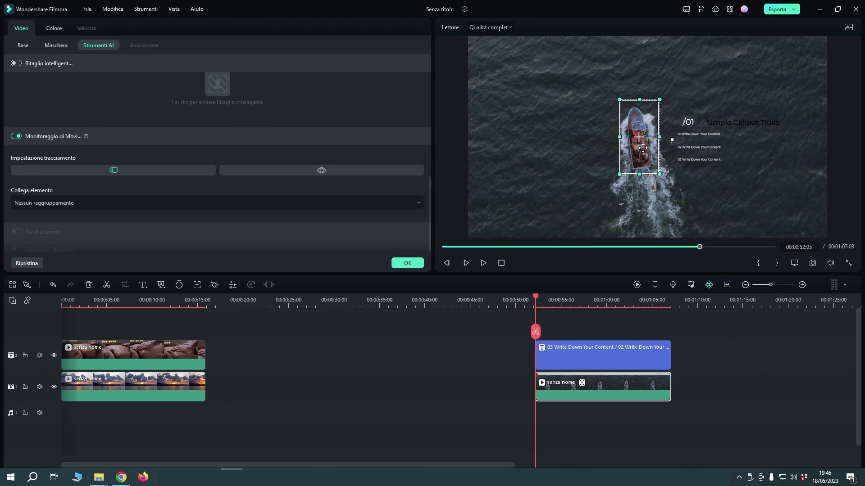
Shrink the tracking box, place it over the boat's bow, and track the motion again.
left_click_drag(643, 147, 641, 153)
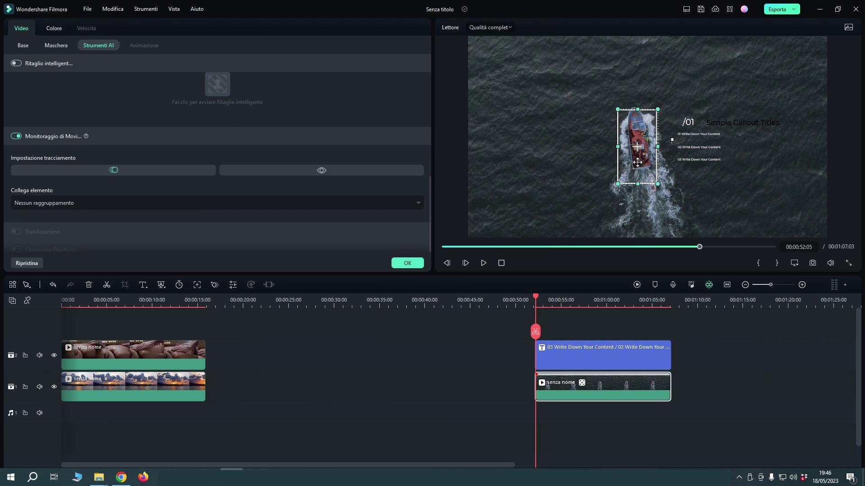
left_click_drag(616, 184, 646, 153)
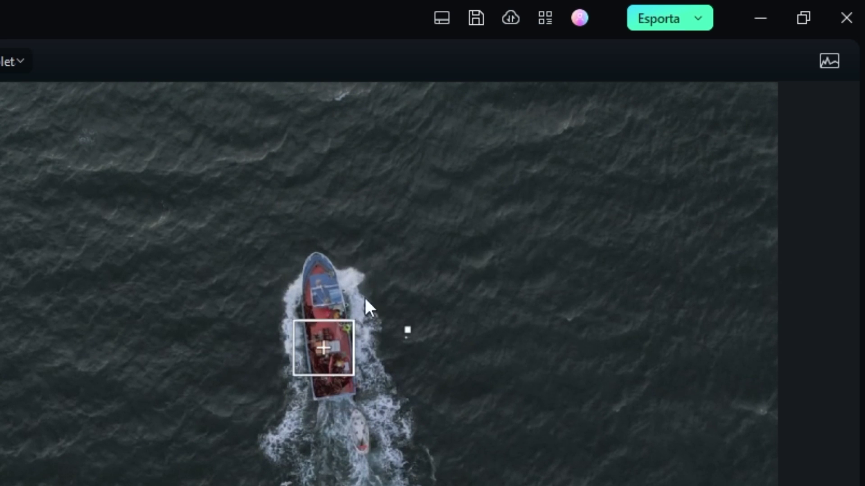
left_click_drag(340, 355, 334, 277)
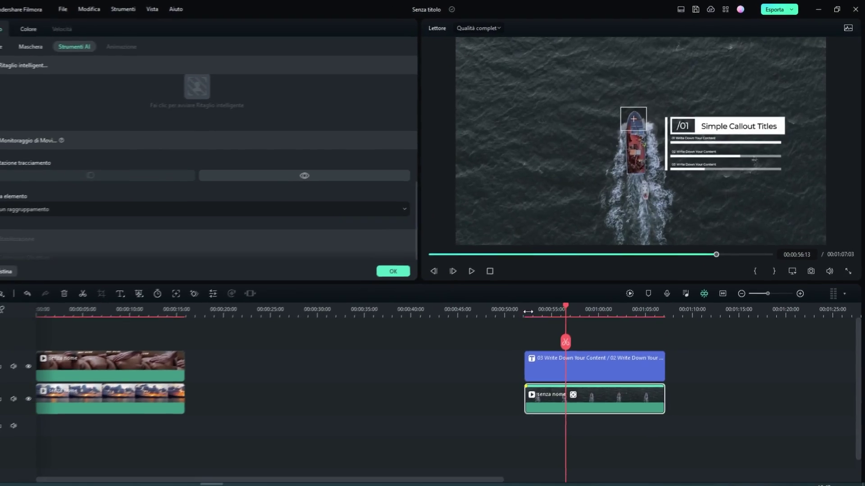
Link the callout title to the tracked boat motion, and move both clips to start at about 00:00:18 on the timeline.
left_click(526, 309)
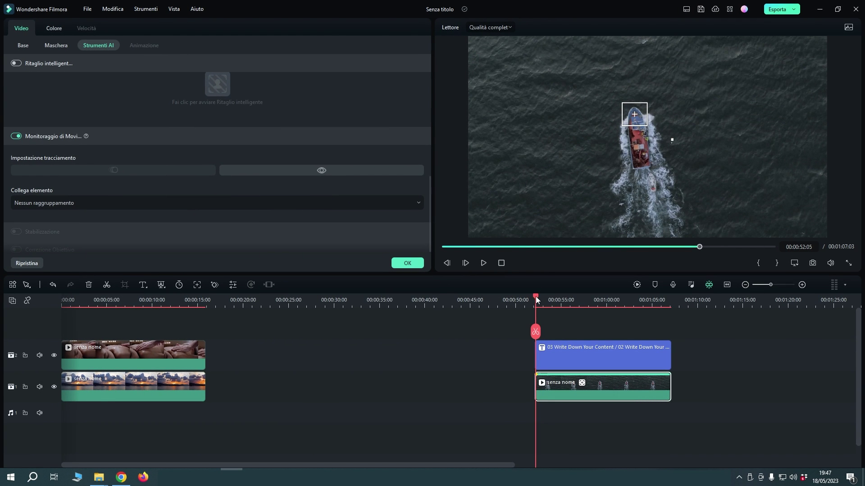
left_click(136, 206)
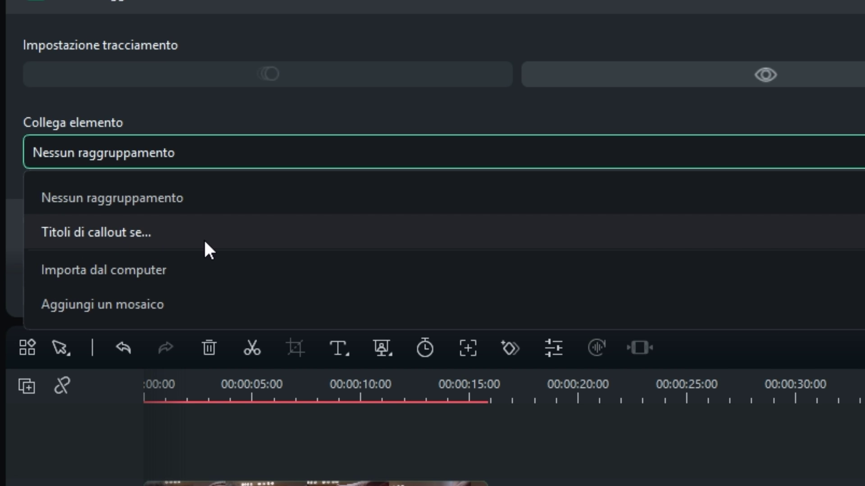
left_click(161, 230)
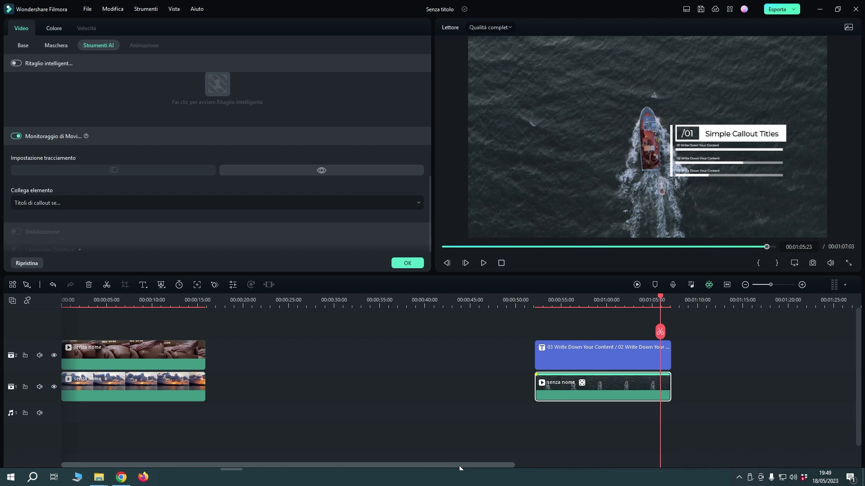
left_click_drag(578, 391, 271, 391)
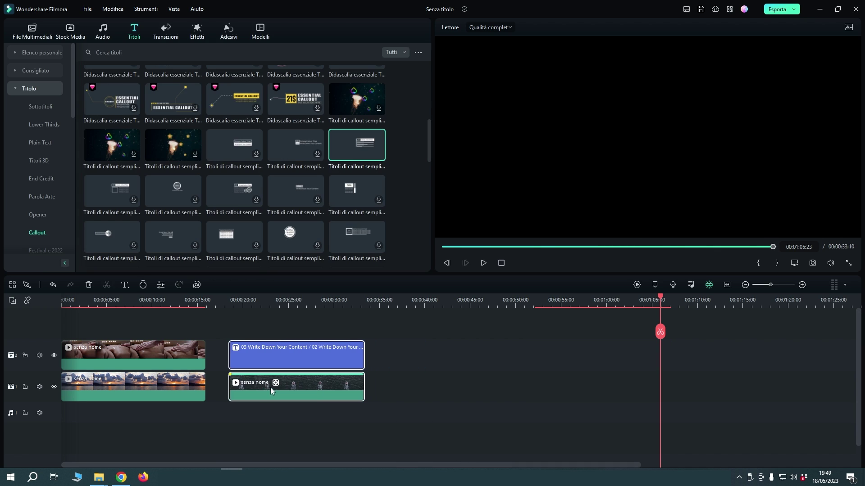
Preview the Celebration Bounce track from the trending music and run beat detection (Rilevazione Beat) on it.
left_click(94, 39)
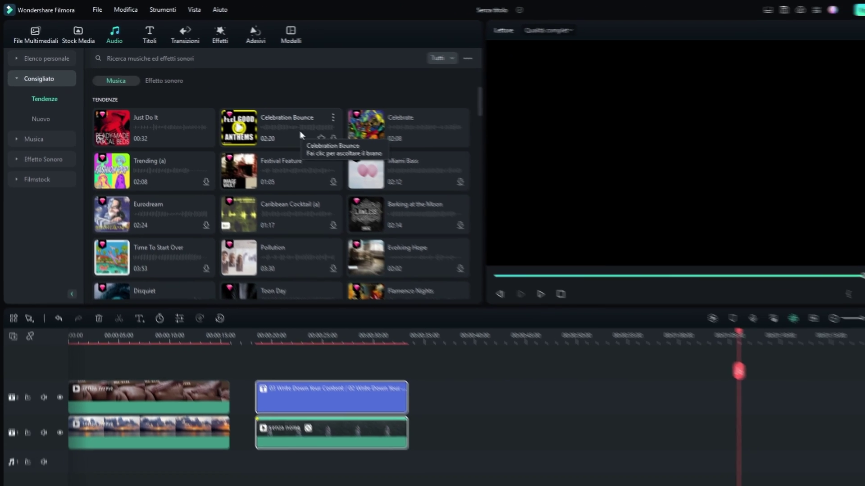
left_click(300, 135)
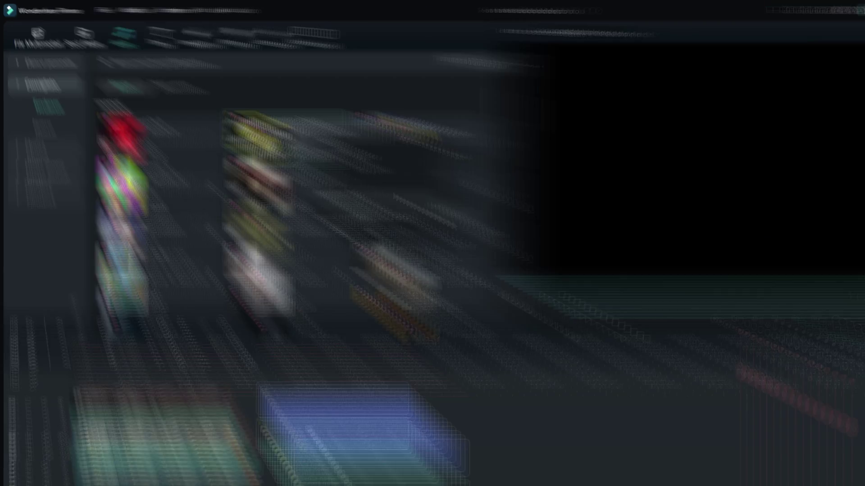
right_click(303, 130)
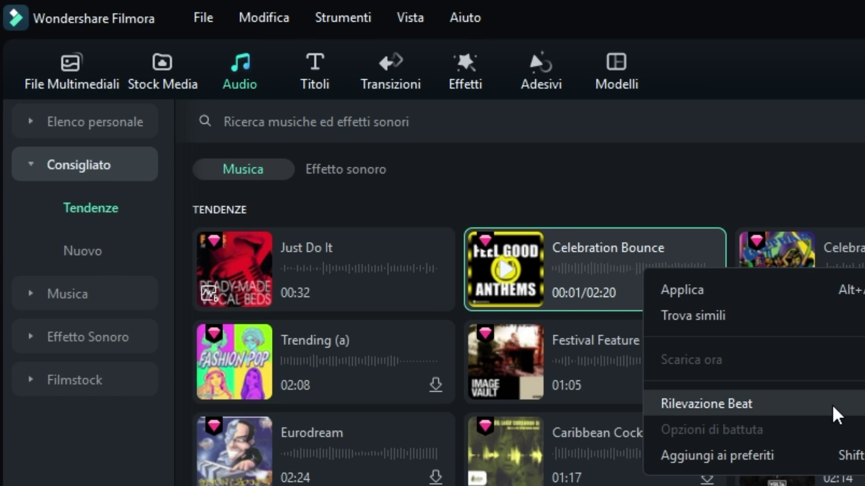
left_click(833, 408)
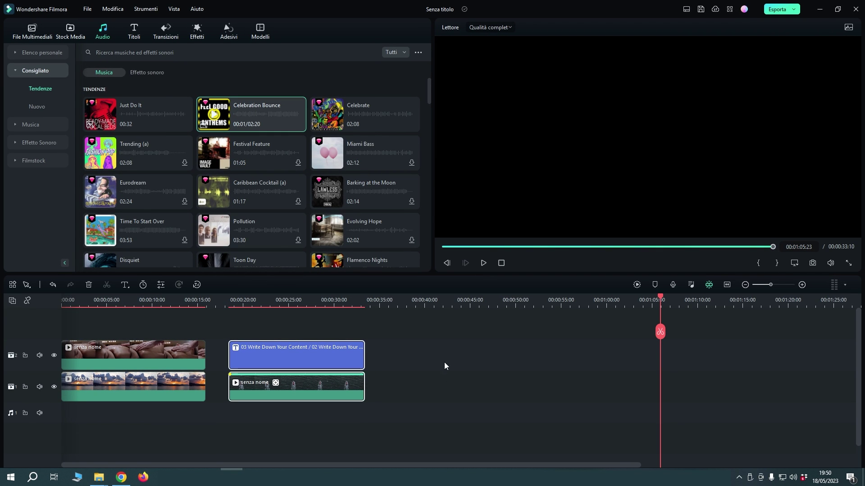
Lay the Celebration Bounce music on the audio track right after the boat clip, and delete it from the timeline again.
left_click_drag(250, 120, 472, 391)
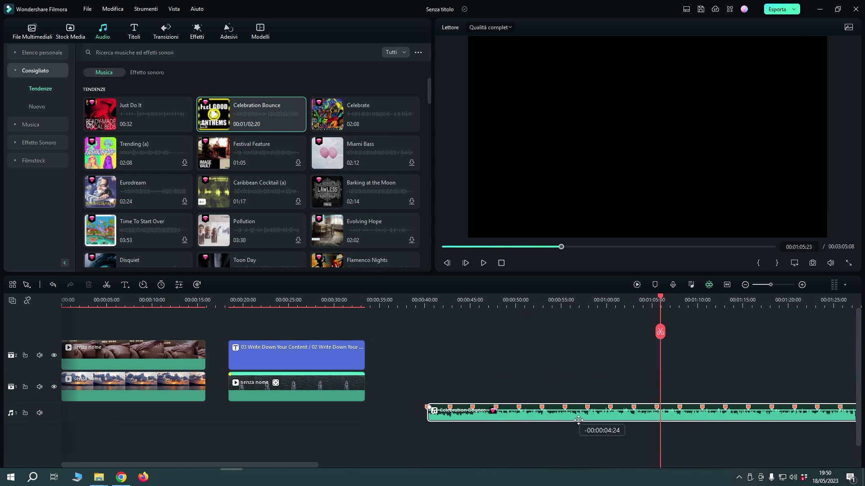
left_click_drag(581, 412, 522, 412)
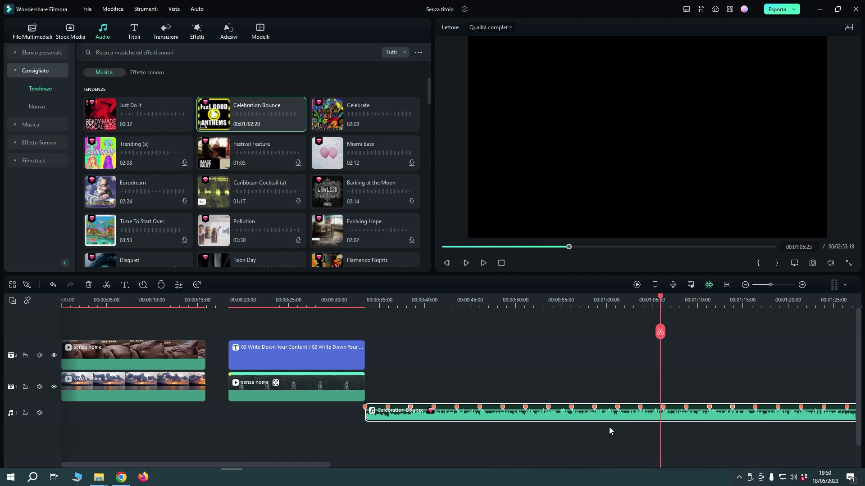
left_click(542, 304)
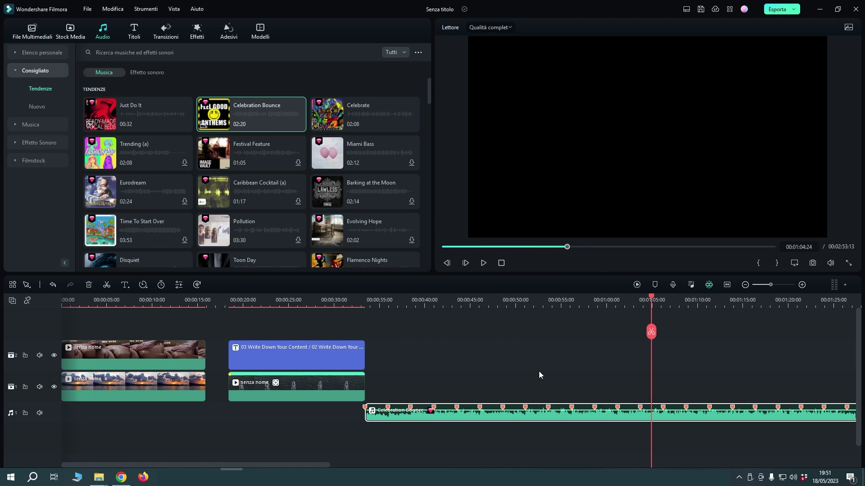
key("Delete")
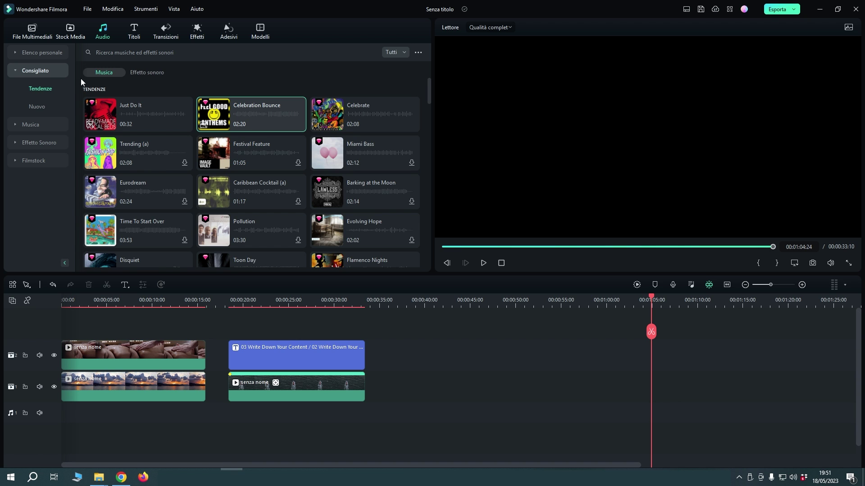
Add the lake clip and the 4096x2160 grassy-field clip from the Pexels stock videos to the first video track.
left_click(71, 32)
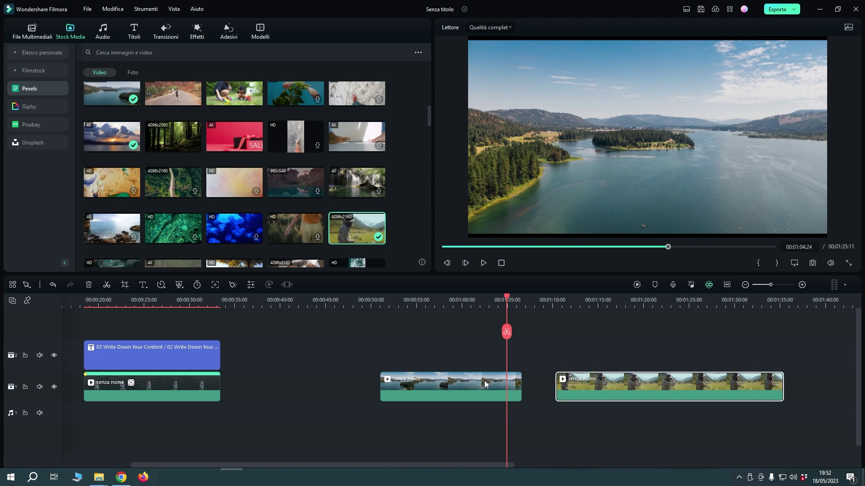
Transform the lake clip: scale it to 156,92 %, flip it, rotate it 12° and position it at X -69,95, Y -36,16 px.
left_click(485, 385)
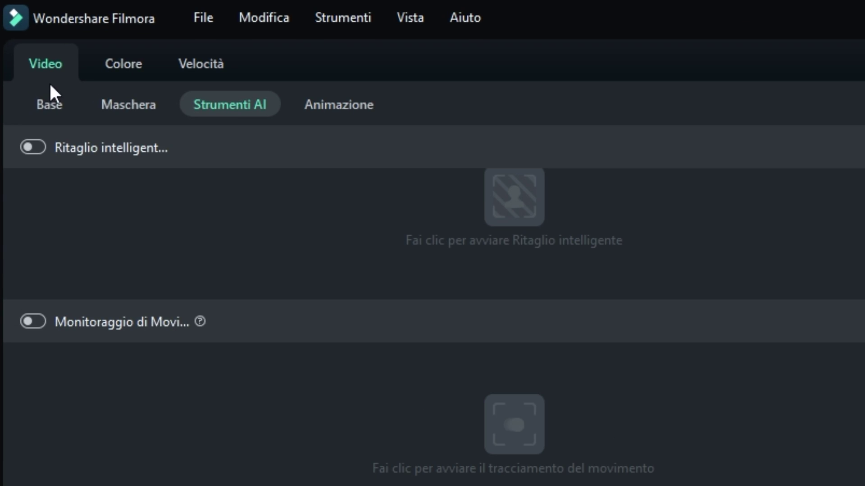
left_click(25, 45)
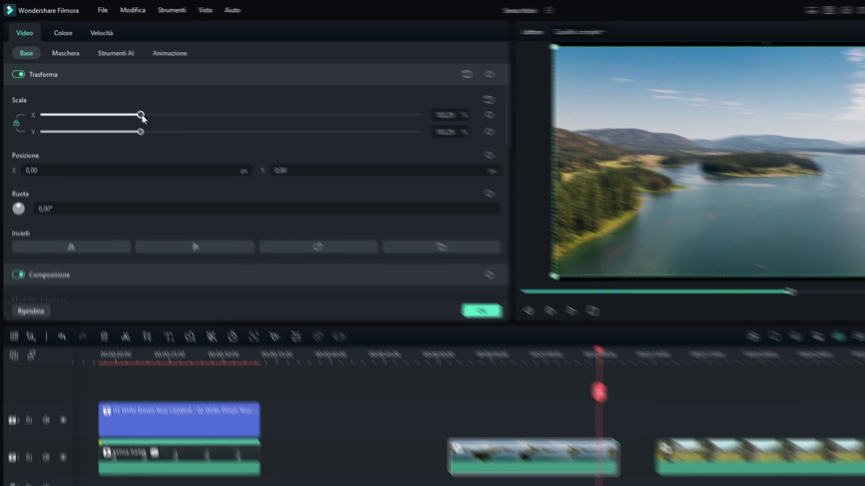
left_click_drag(178, 171, 248, 173)
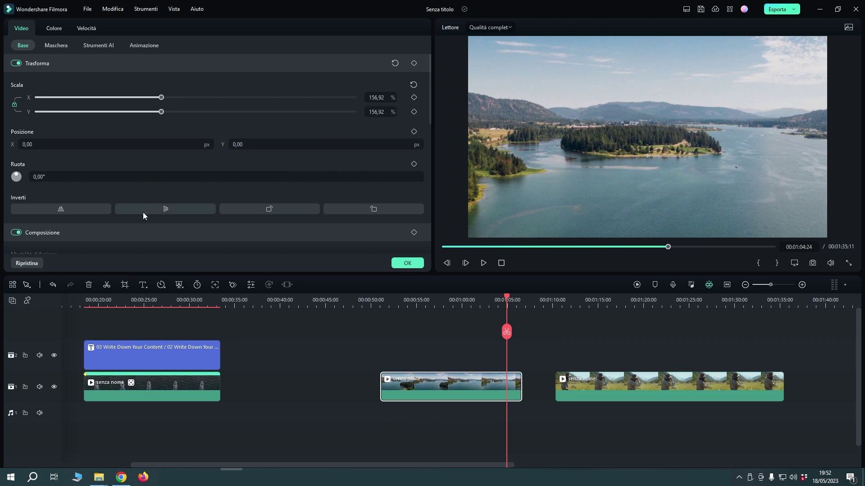
left_click(73, 209)
left_click_drag(631, 122, 625, 138)
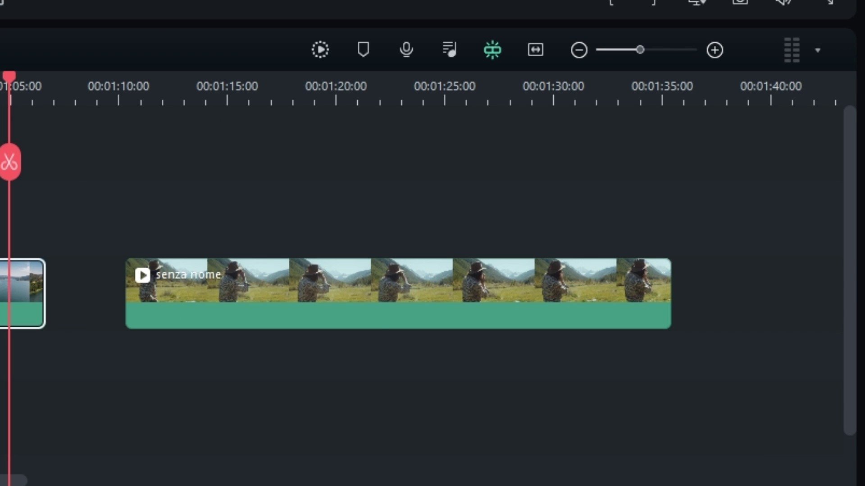
Copy the effects of the transformed lake clip.
right_click(2, 286)
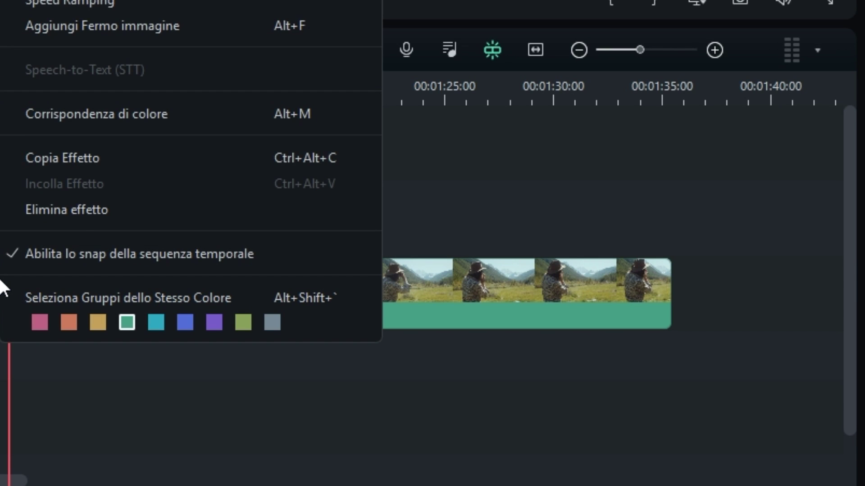
left_click(199, 149)
Paste the copied effects onto the whole grassy-field clip, preview it around 00:01:17, and undo the paste.
left_click(263, 80)
left_click(252, 295)
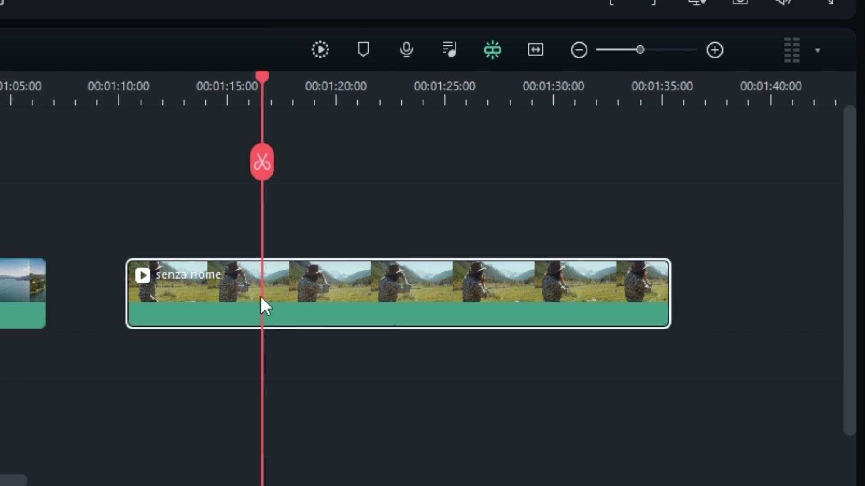
right_click(260, 296)
left_click(411, 185)
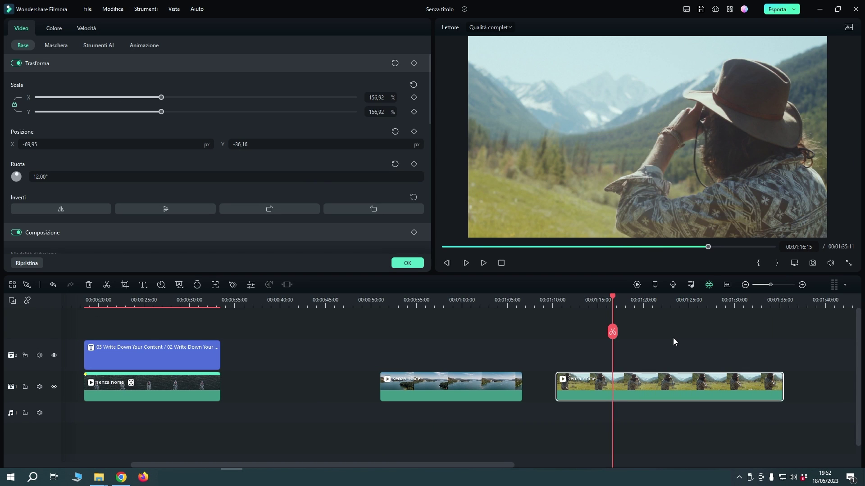
left_click_drag(611, 296, 621, 331)
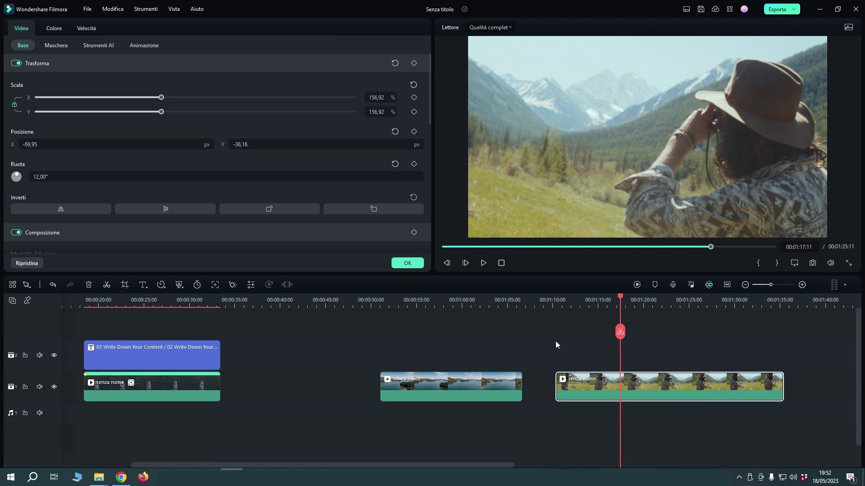
key("ctrl+z")
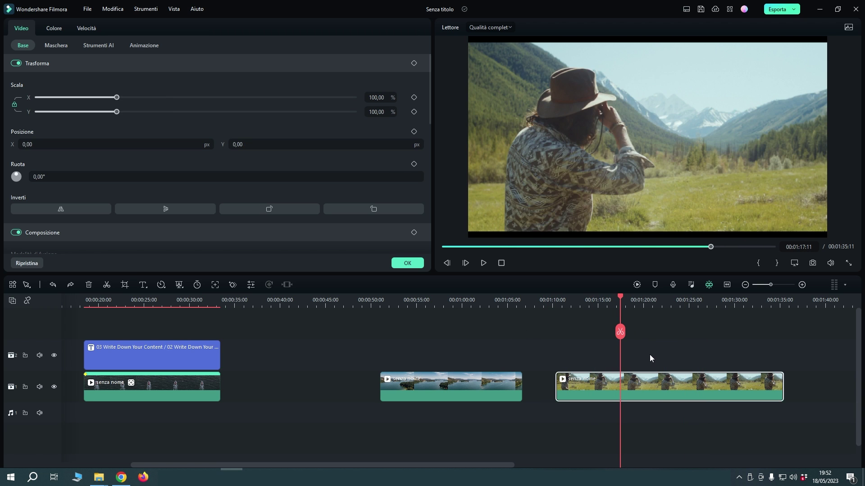
Split the grassy-field clip at 00:01:17:11 and about 00:01:24, and space the three pieces apart on the track.
left_click(619, 331)
left_click_drag(620, 332, 679, 334)
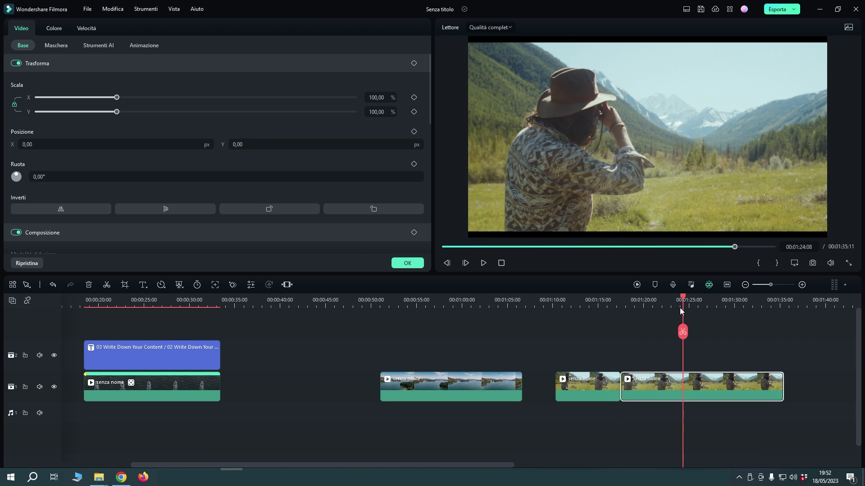
left_click(682, 335)
Paste the copied effects onto all three grassy-field pieces together, and check the first and last pieces in the preview.
right_click(769, 390)
left_click(746, 276)
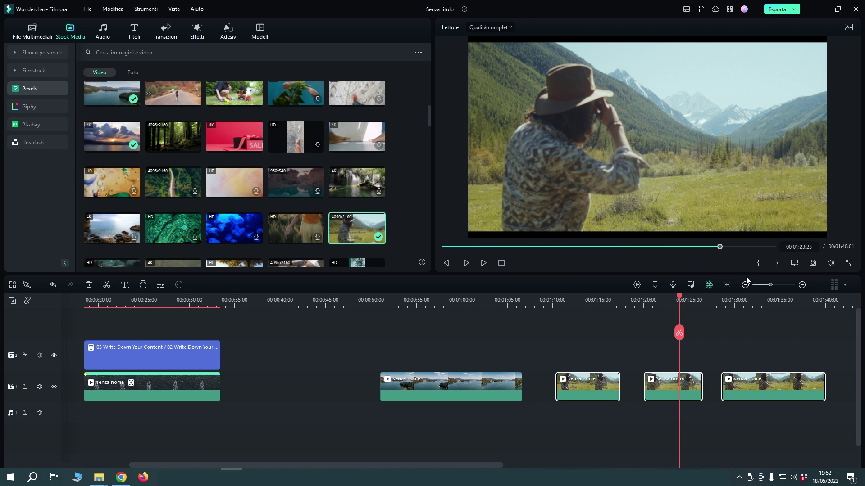
left_click(753, 301)
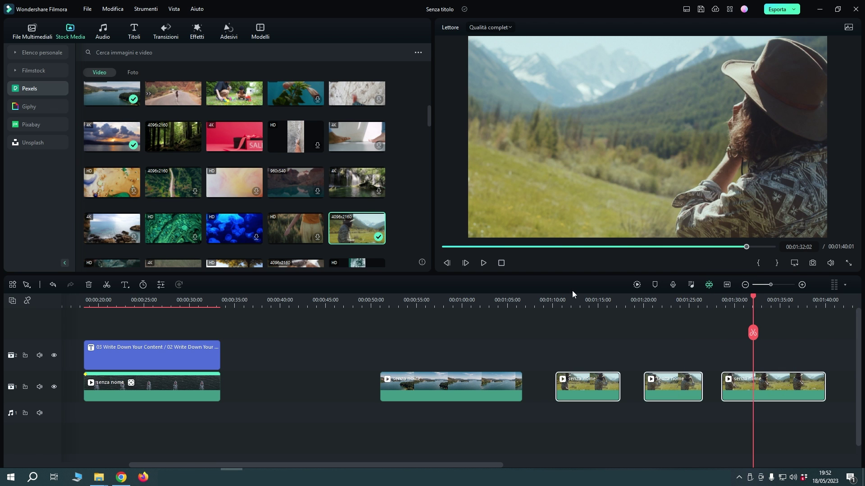
left_click(585, 301)
left_click(616, 336)
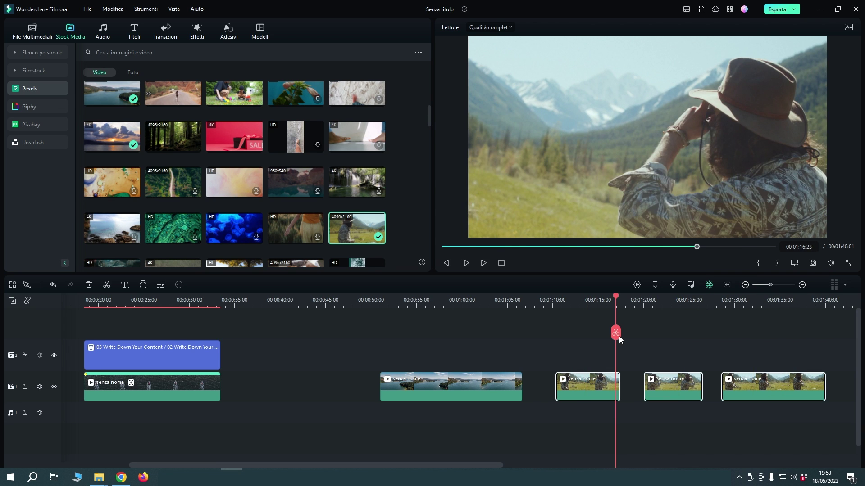